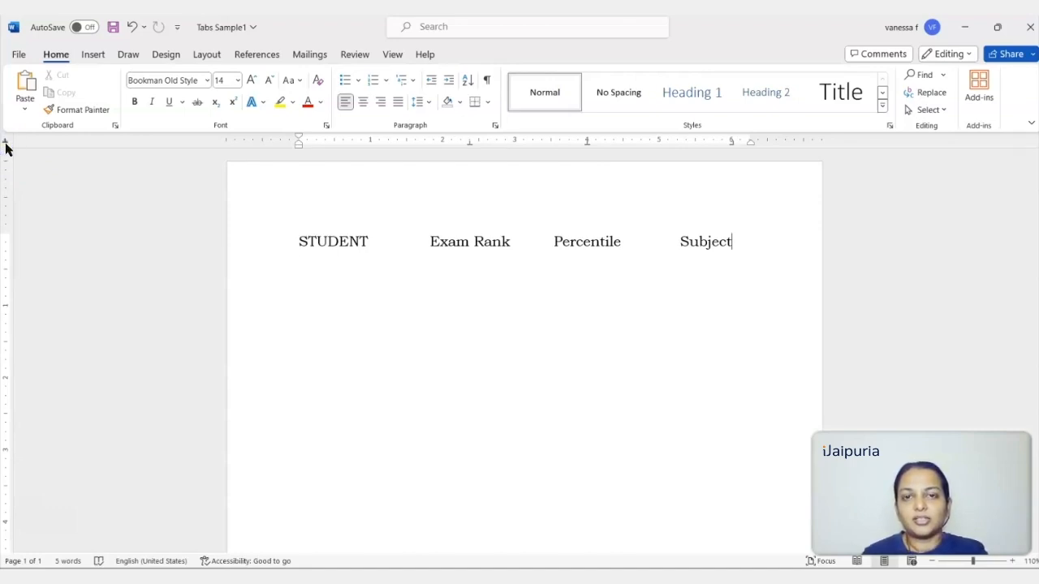
Cycle through the available tab stop types in the ruler's tab selector.
{"action": "left_click", "coordinate": [6, 143]}
{"action": "left_click", "coordinate": [6, 144]}
{"action": "left_click", "coordinate": [6, 143]}
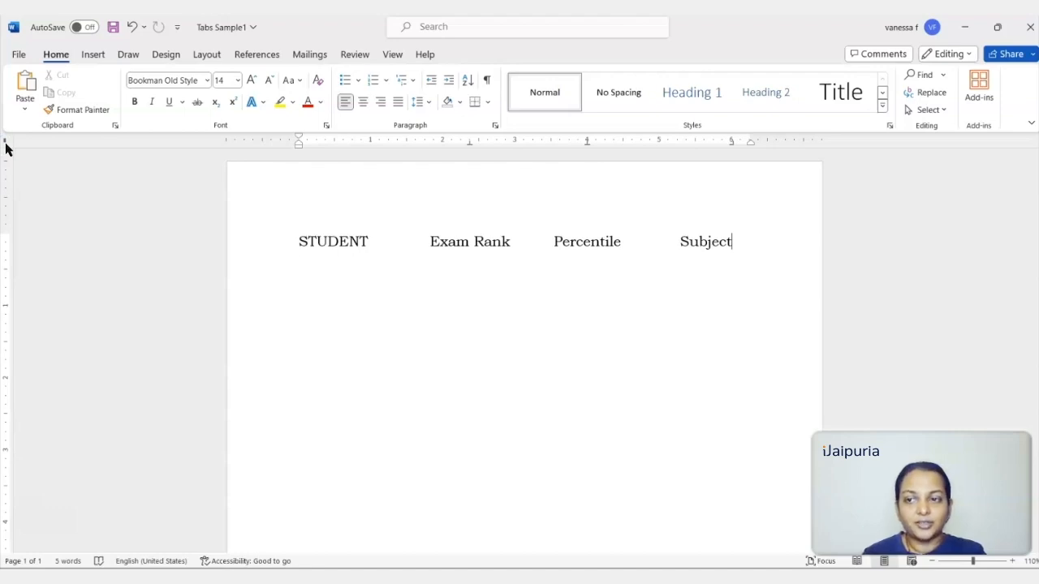
{"action": "left_click", "coordinate": [6, 144]}
{"action": "left_click", "coordinate": [5, 144]}
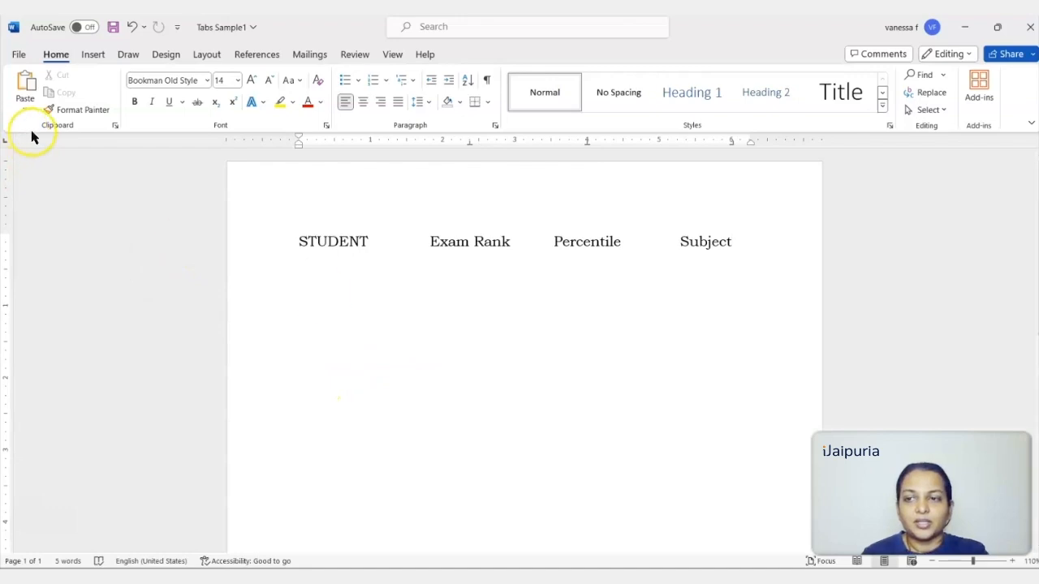
Hide the white space above the text at the top of the page.
{"action": "double_click", "coordinate": [604, 158]}
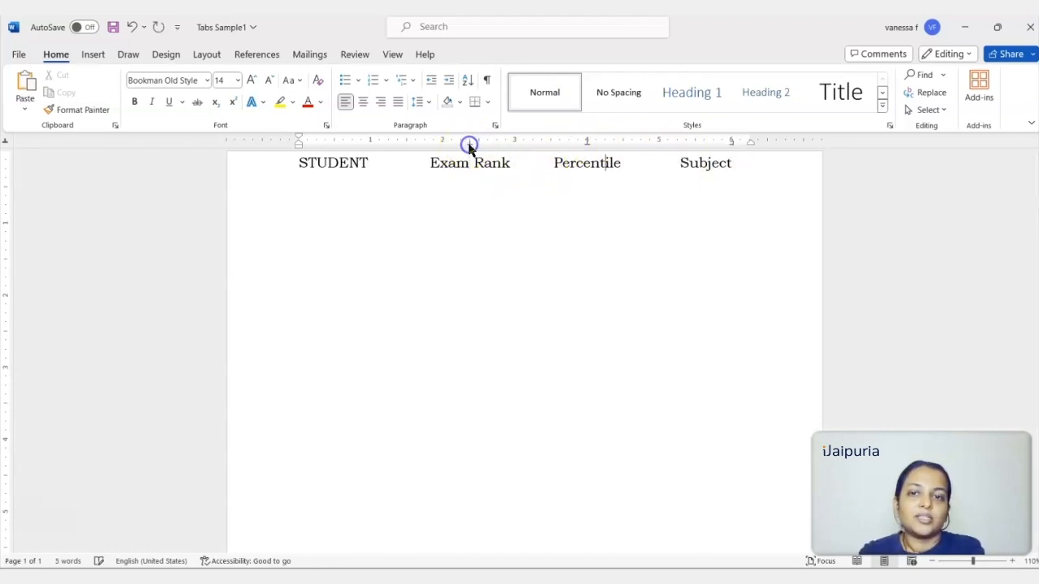
{"action": "mouse_move", "coordinate": [469, 147]}
{"action": "left_mouse_down"}
{"action": "mouse_move", "coordinate": [443, 151]}
{"action": "mouse_move", "coordinate": [469, 144]}
{"action": "left_mouse_up"}
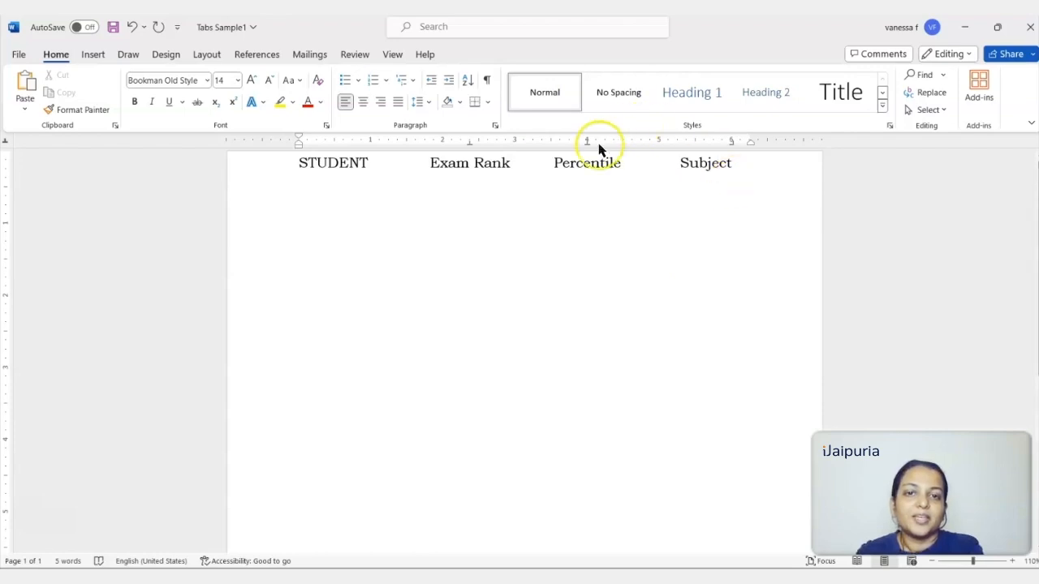
Remove the heading line's tab stop at 6 inches and set a right tab stop at 6 inches again.
{"action": "left_click_drag", "start_coordinate": [733, 144], "coordinate": [735, 168]}
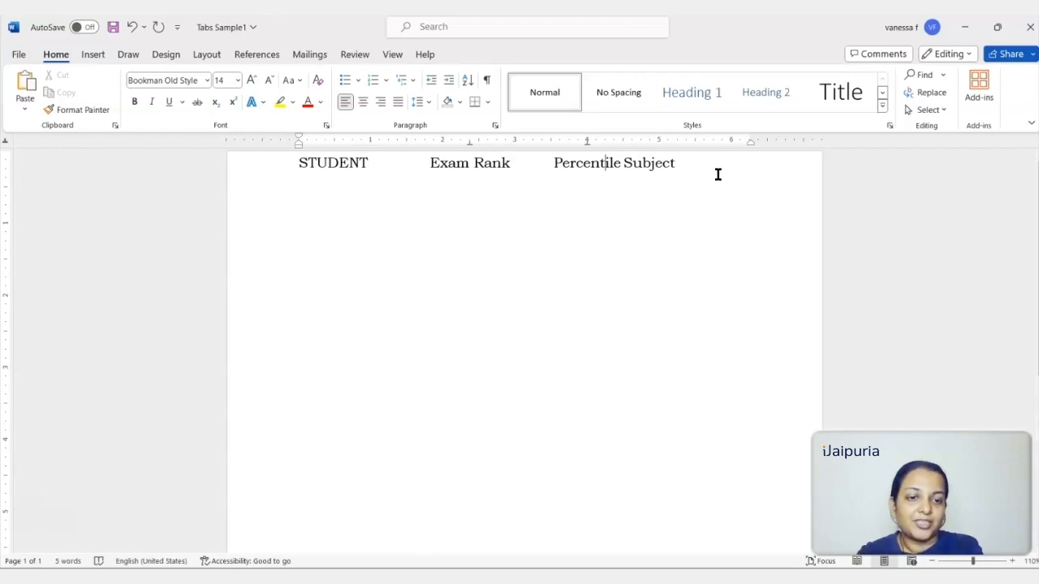
{"action": "left_click", "coordinate": [6, 144]}
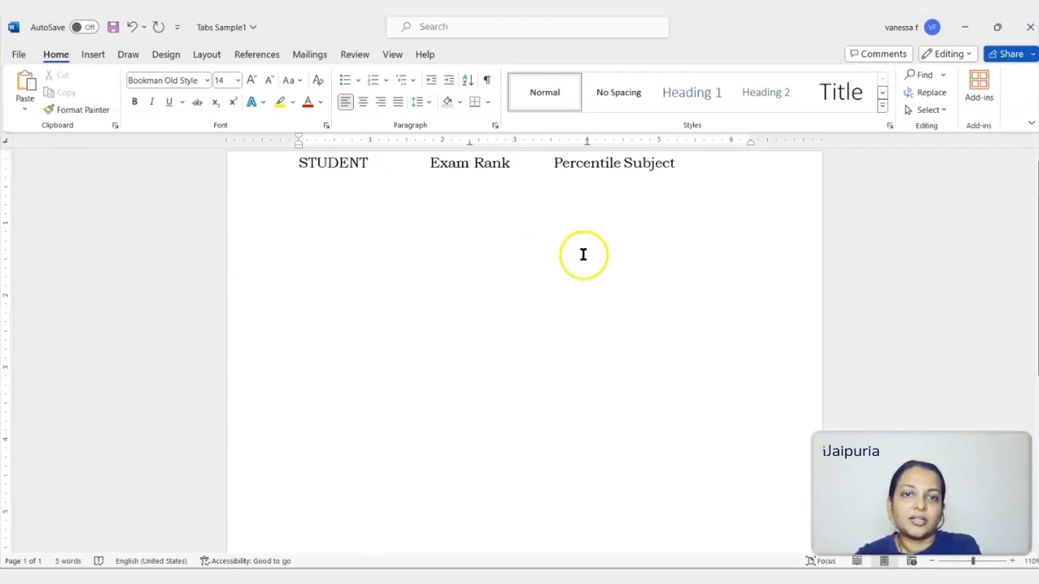
{"action": "left_click", "coordinate": [730, 142]}
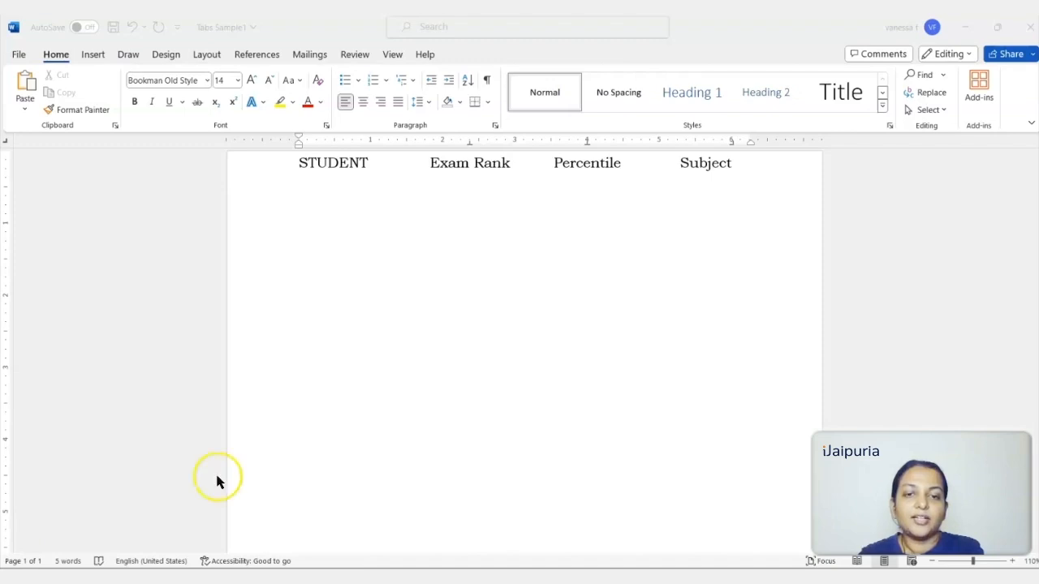
Start a new line below the headings with the first student's name and exam rank 1 in its column.
{"action": "left_click", "coordinate": [733, 166]}
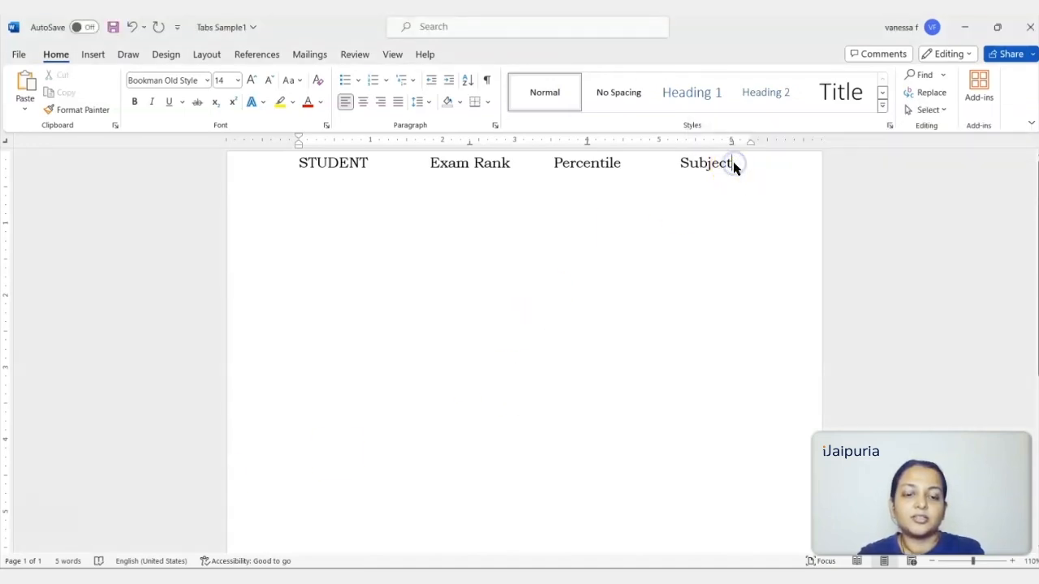
{"action": "key", "text": "Return"}
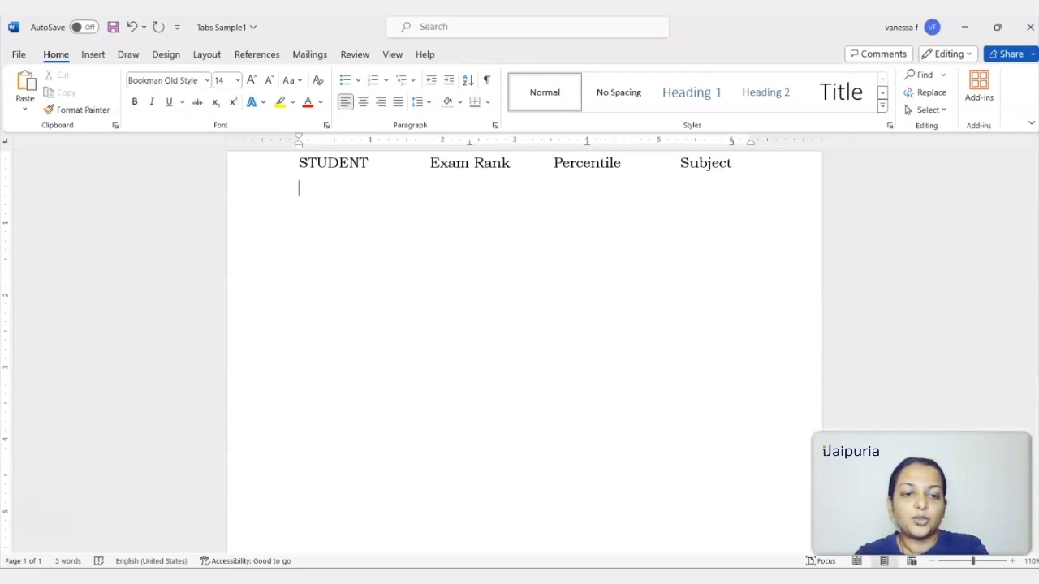
{"action": "type", "text": "Joe "}
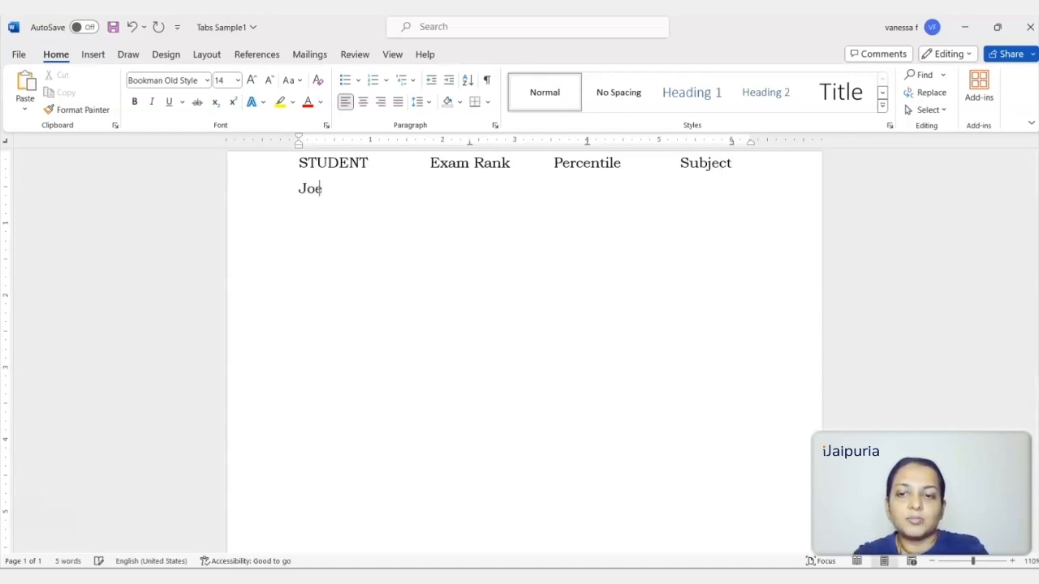
{"action": "type", "text": "Smith"}
{"action": "key", "text": "Tab"}
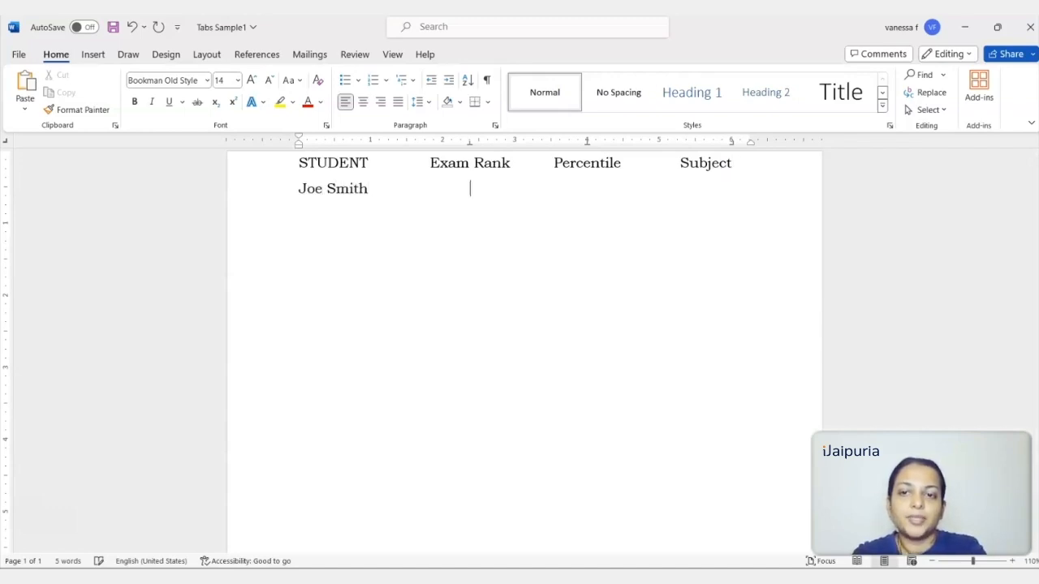
{"action": "type", "text": "1"}
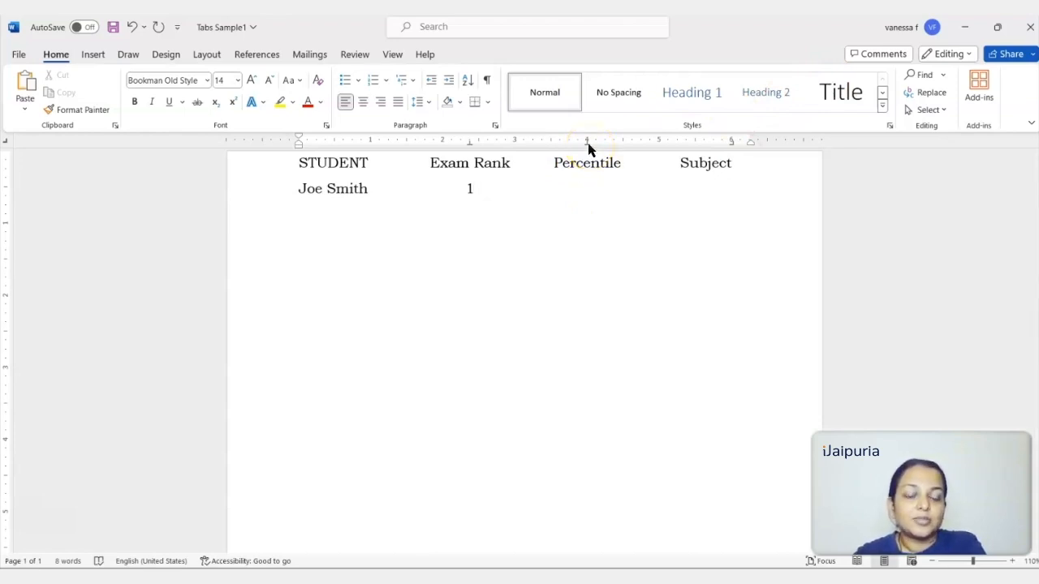
Replace the first student row's tab stop at 4 inches with a decimal tab stop at the same position.
{"action": "left_click_drag", "start_coordinate": [588, 144], "coordinate": [588, 155]}
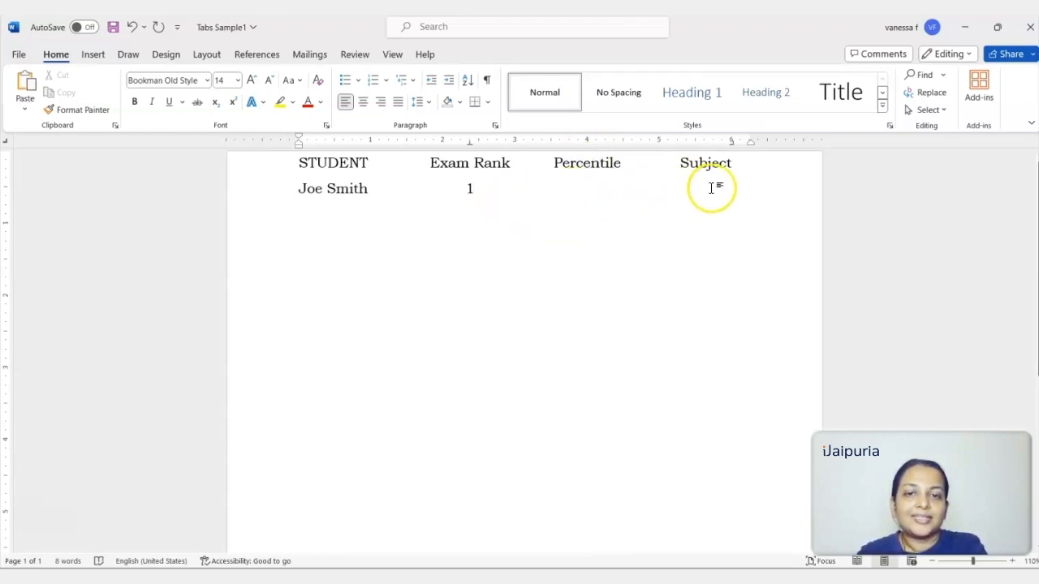
{"action": "left_click", "coordinate": [249, 188]}
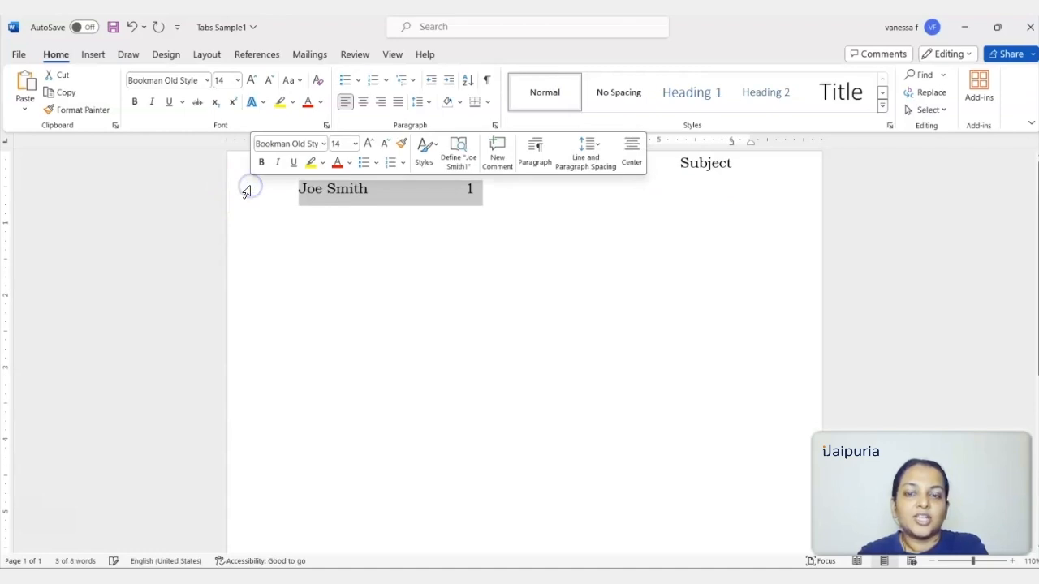
{"action": "left_click", "coordinate": [559, 189]}
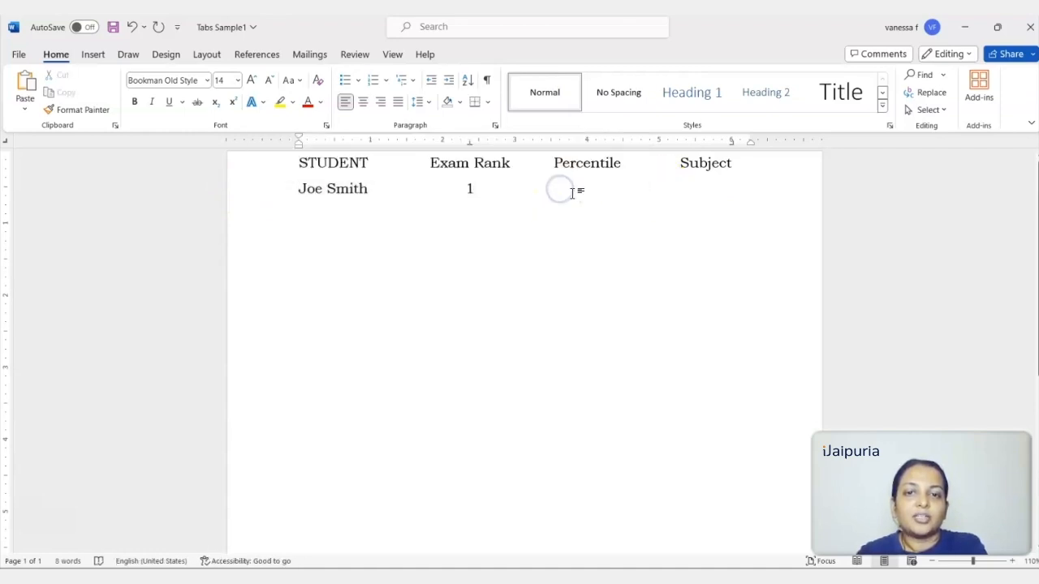
{"action": "left_click", "coordinate": [7, 144]}
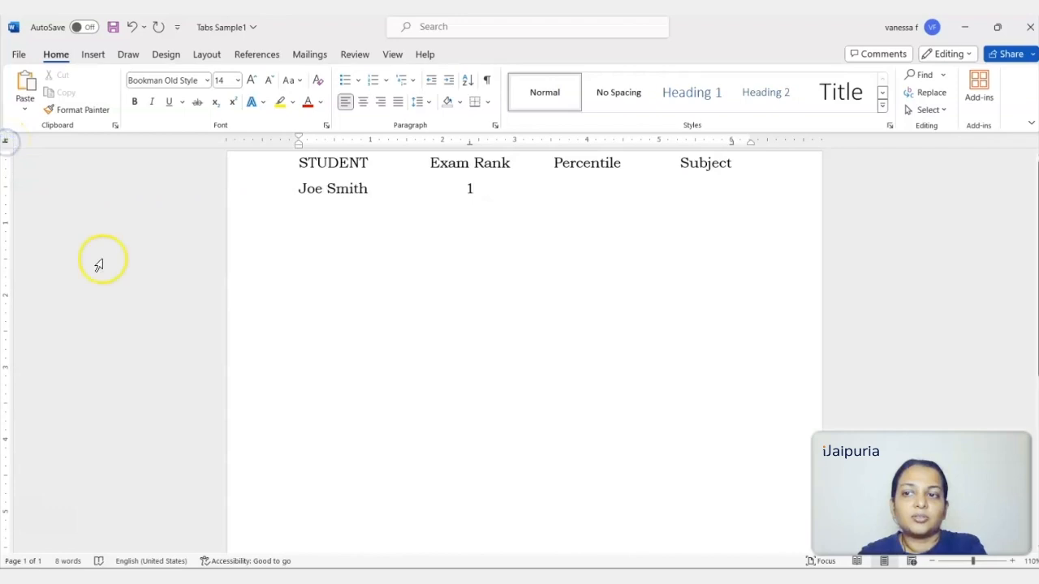
{"action": "left_click", "coordinate": [588, 141]}
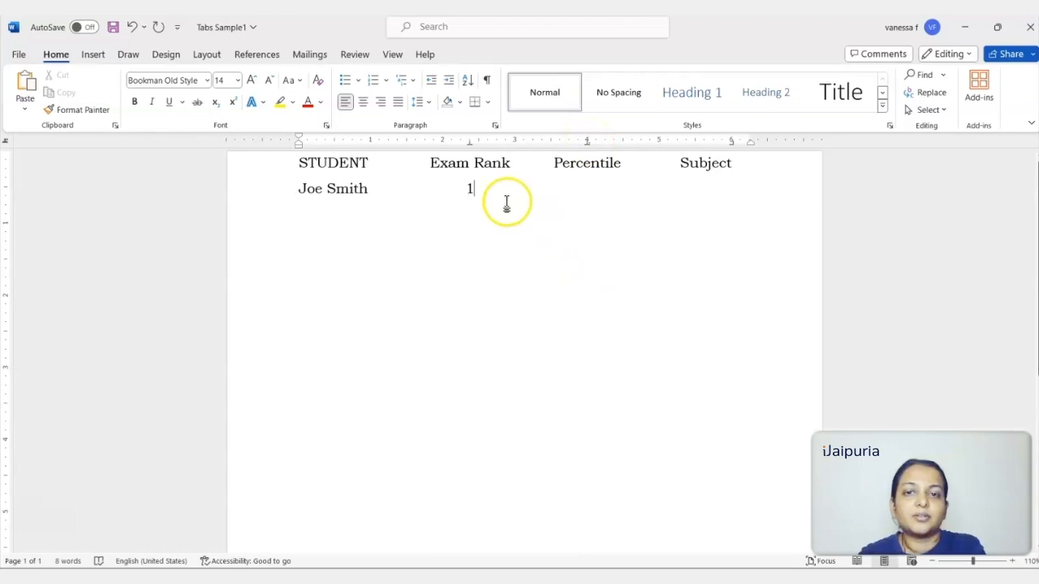
Complete the first student's row with percentile 85.58 and subject Maths in their tabbed columns.
{"action": "left_click", "coordinate": [481, 188]}
{"action": "key", "text": "Tab"}
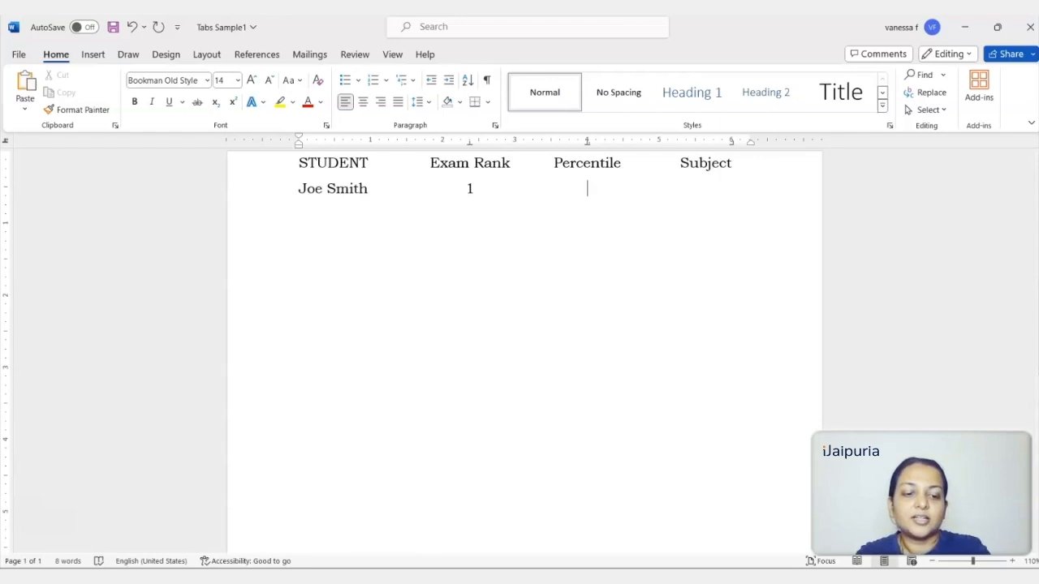
{"action": "type", "text": "85.58"}
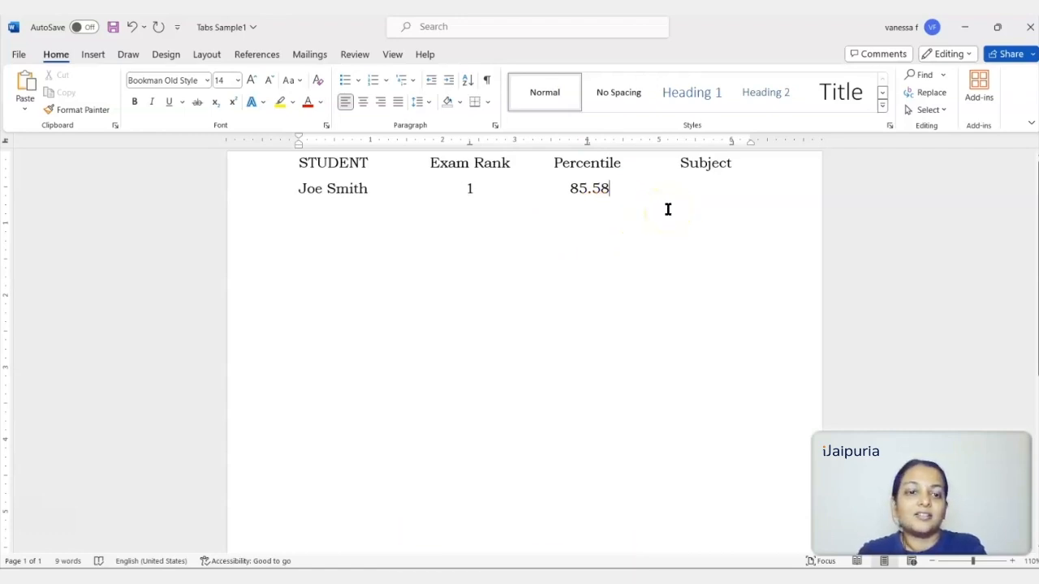
{"action": "key", "text": "Tab"}
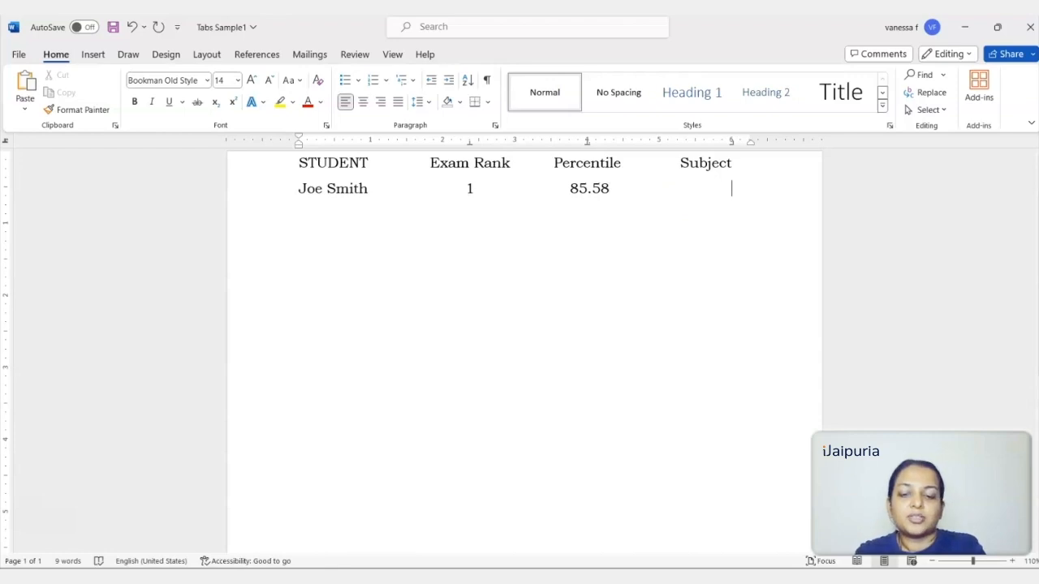
{"action": "type", "text": "Maths"}
Add a second student row with the student's name, exam rank 2, percentile 80.50 and subject Science.
{"action": "key", "text": "Return"}
{"action": "type", "text": "Jane Sm"}
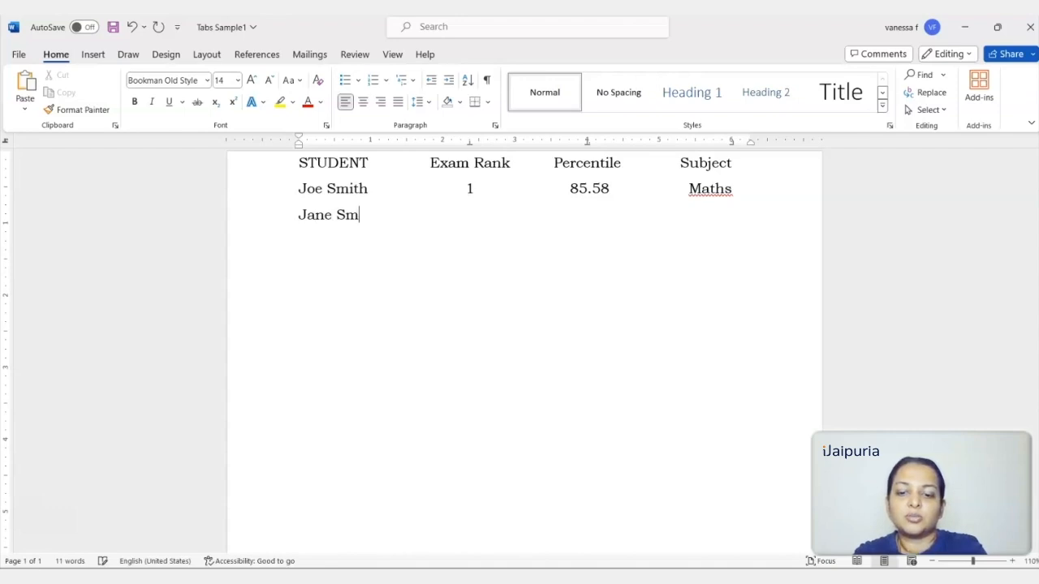
{"action": "type", "text": "ith\t2"}
{"action": "key", "text": "Tab"}
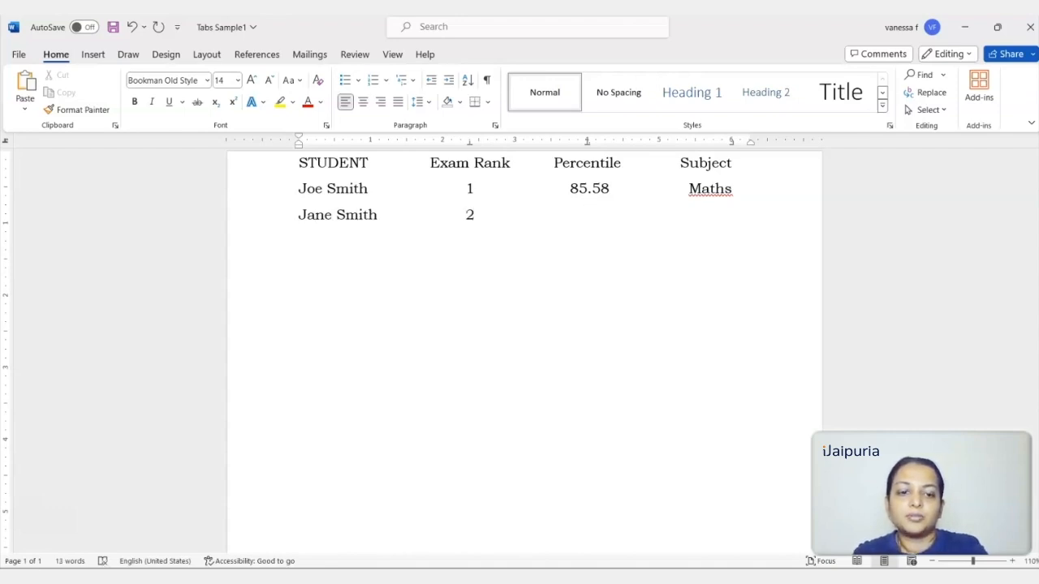
{"action": "type", "text": "80.5"}
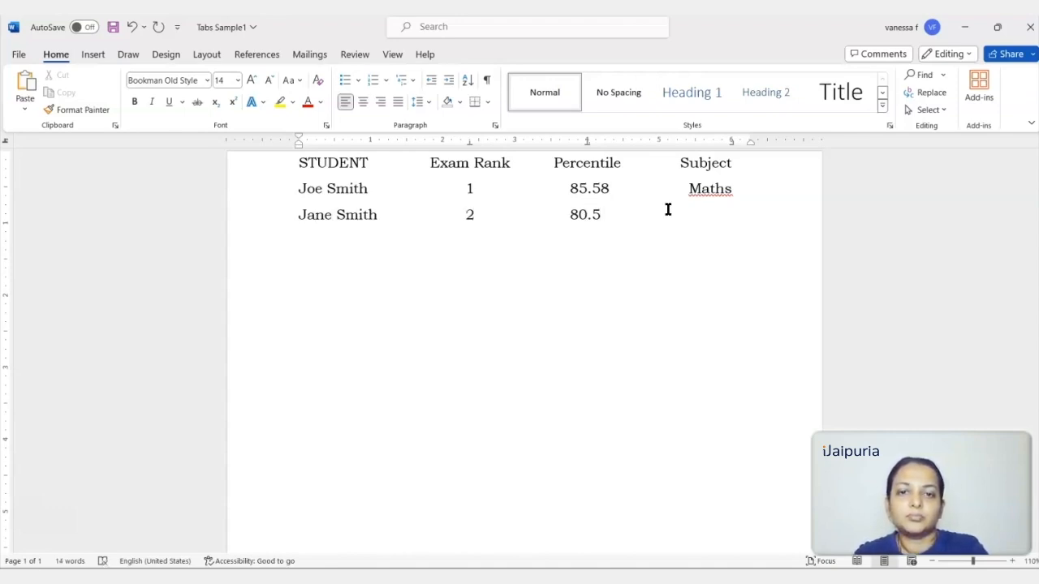
{"action": "type", "text": "0\tScience"}
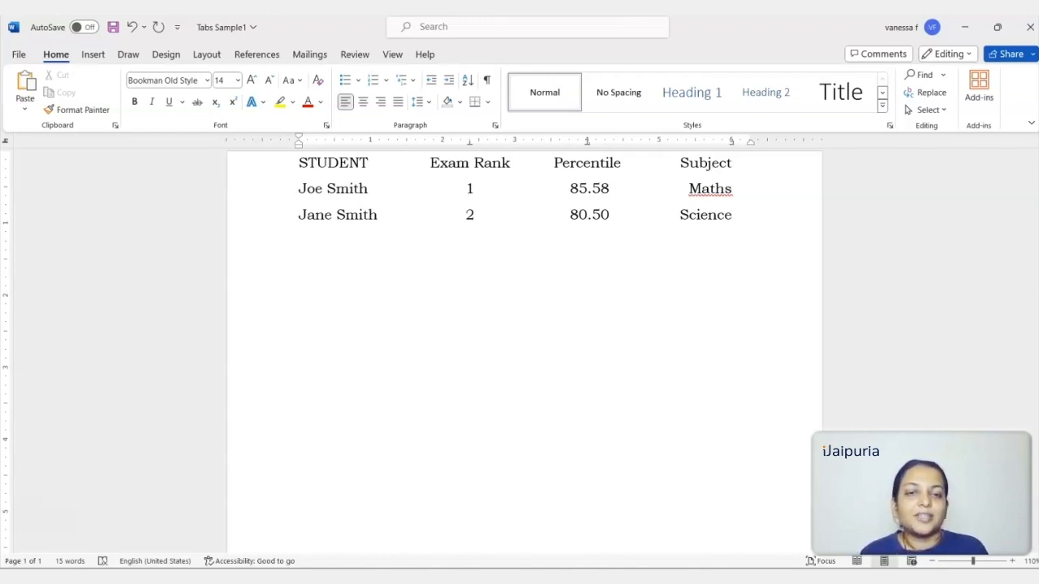
Add two blank lines below the second student's row.
{"action": "left_click", "coordinate": [698, 214]}
{"action": "left_click", "coordinate": [804, 281]}
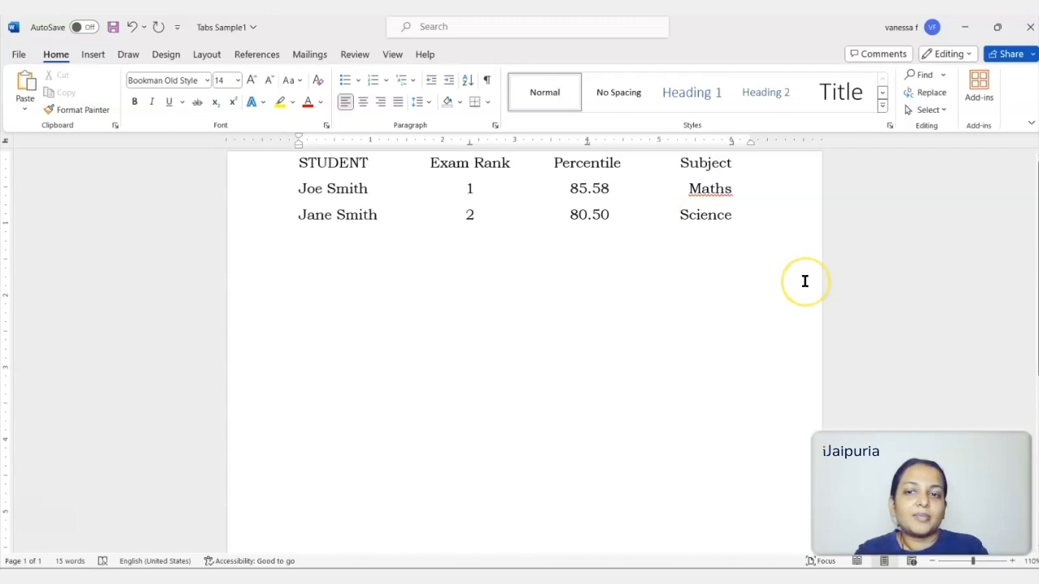
{"action": "key", "text": "Return"}
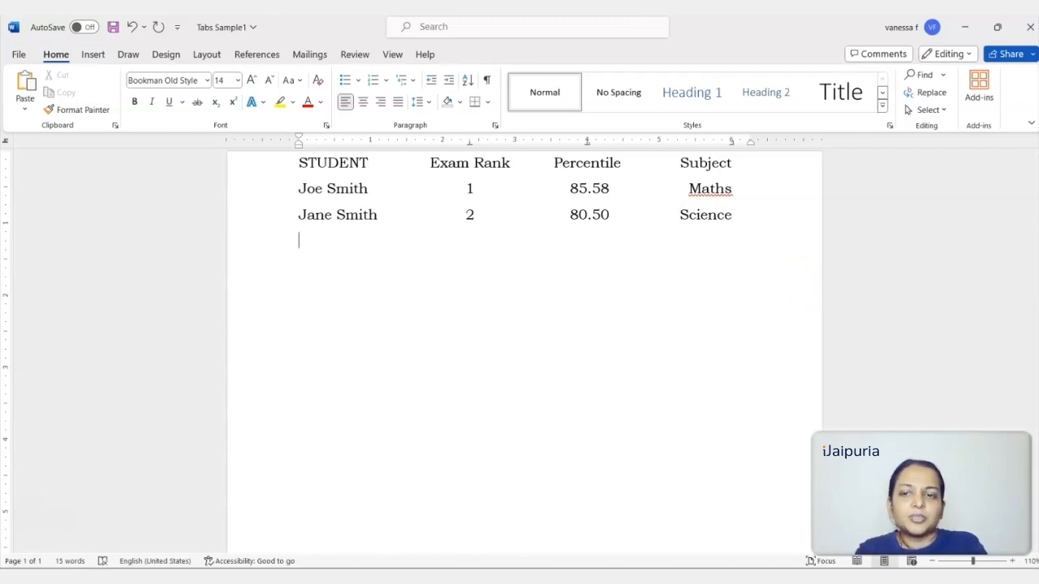
{"action": "key", "text": "Return"}
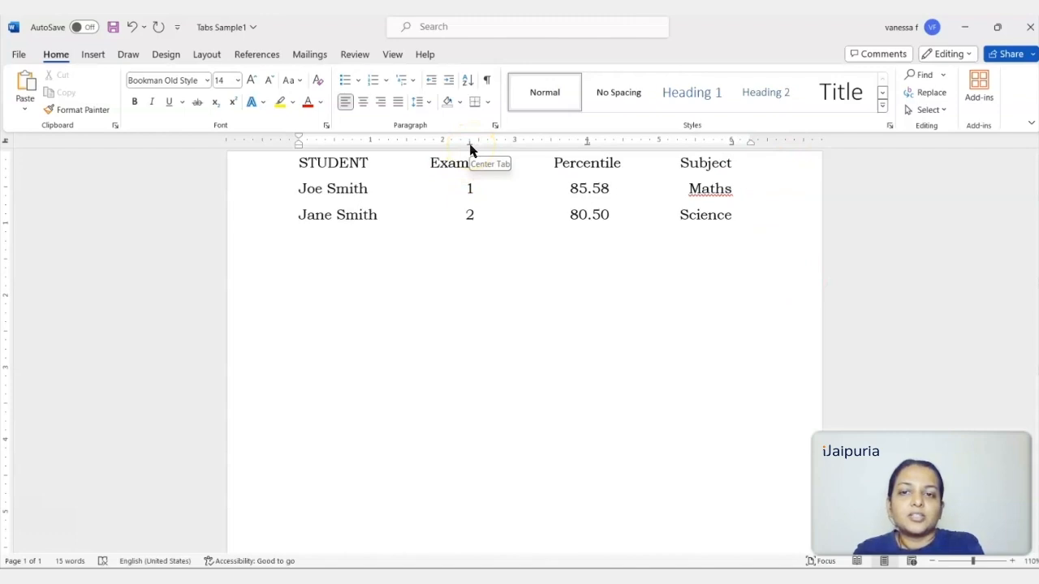
Clear the tab stops at 2.38, 4 and 6 inches from the last blank line.
{"action": "left_click", "coordinate": [491, 130]}
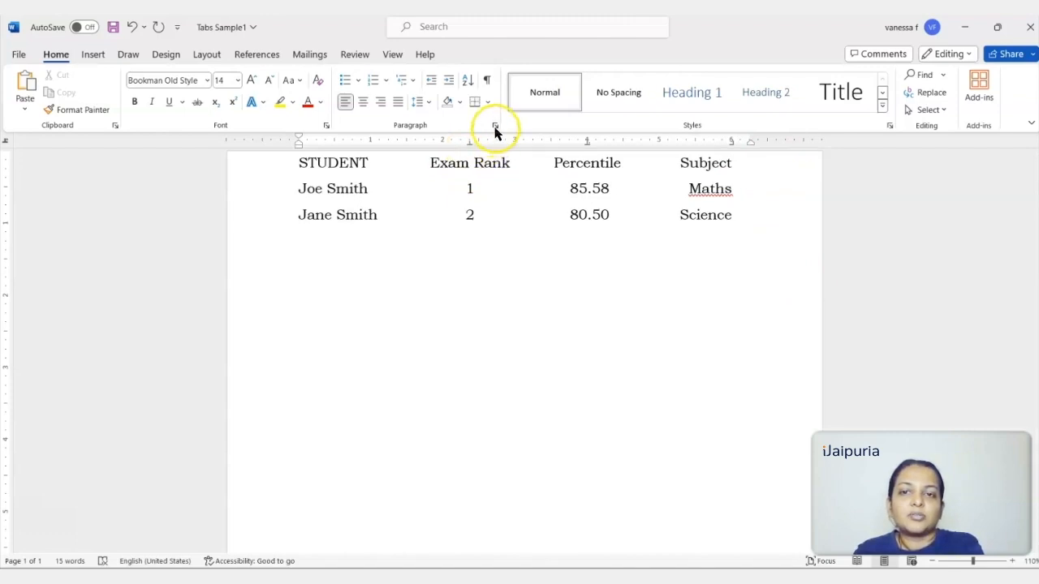
{"action": "left_click", "coordinate": [495, 130]}
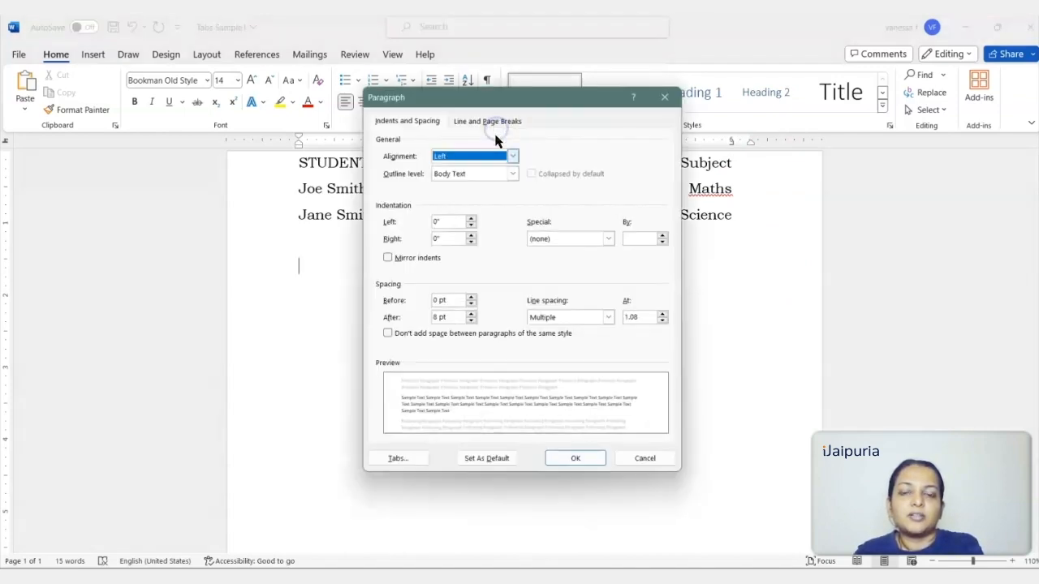
{"action": "left_click", "coordinate": [397, 460]}
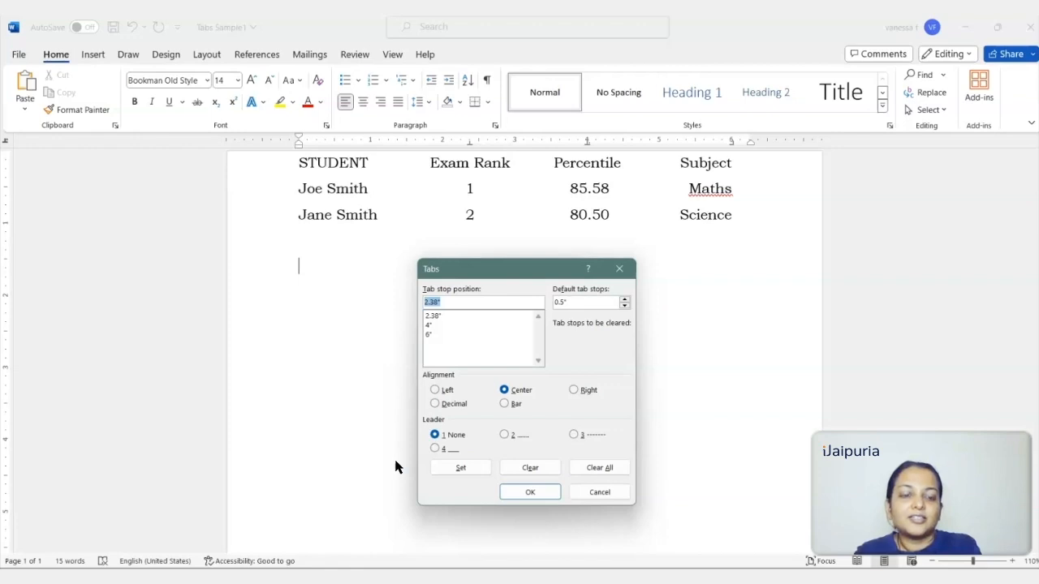
{"action": "left_click_drag", "start_coordinate": [539, 267], "coordinate": [557, 215]}
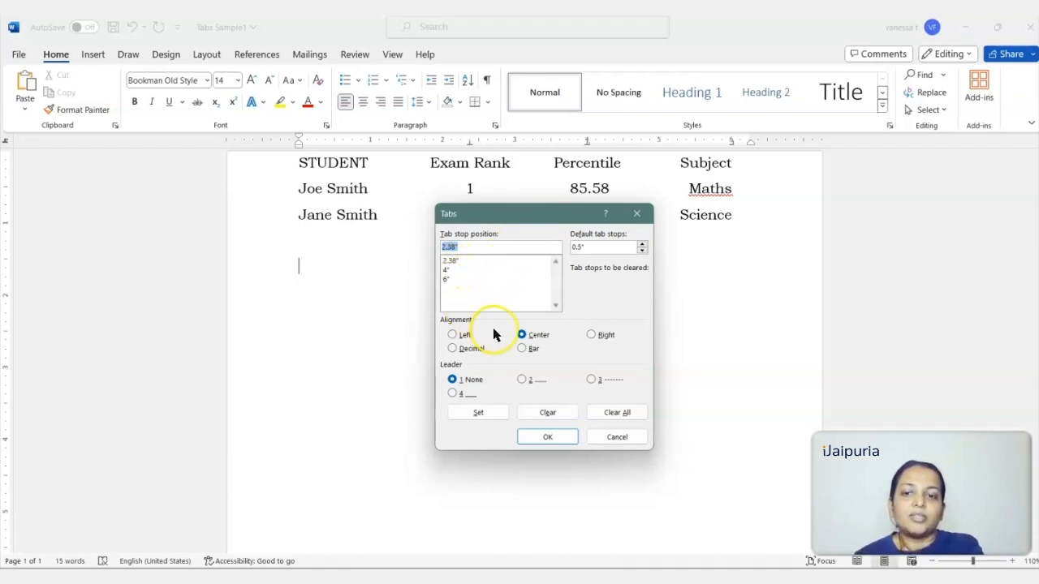
{"action": "left_click", "coordinate": [562, 418]}
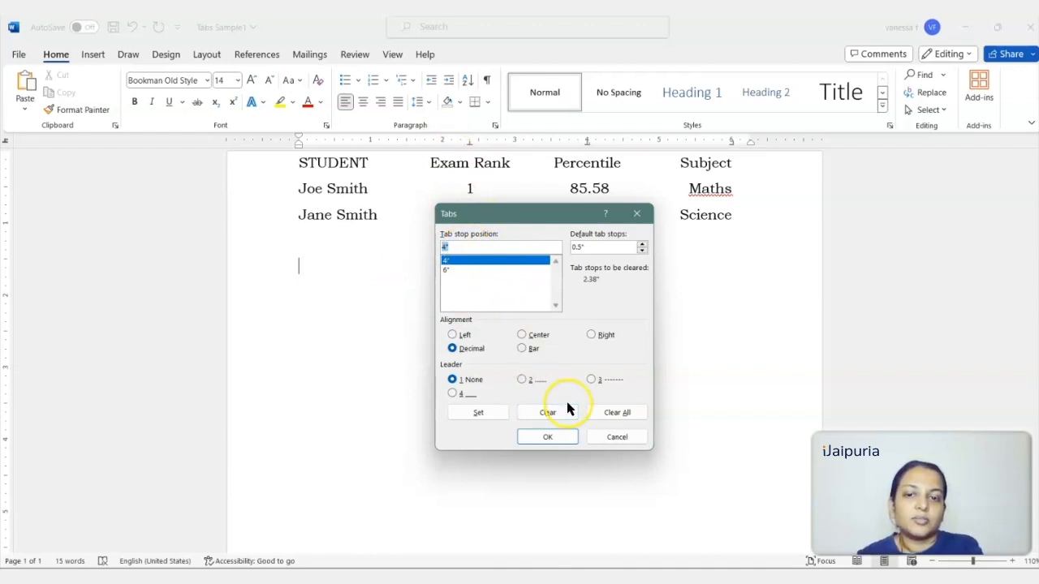
{"action": "left_click", "coordinate": [554, 415]}
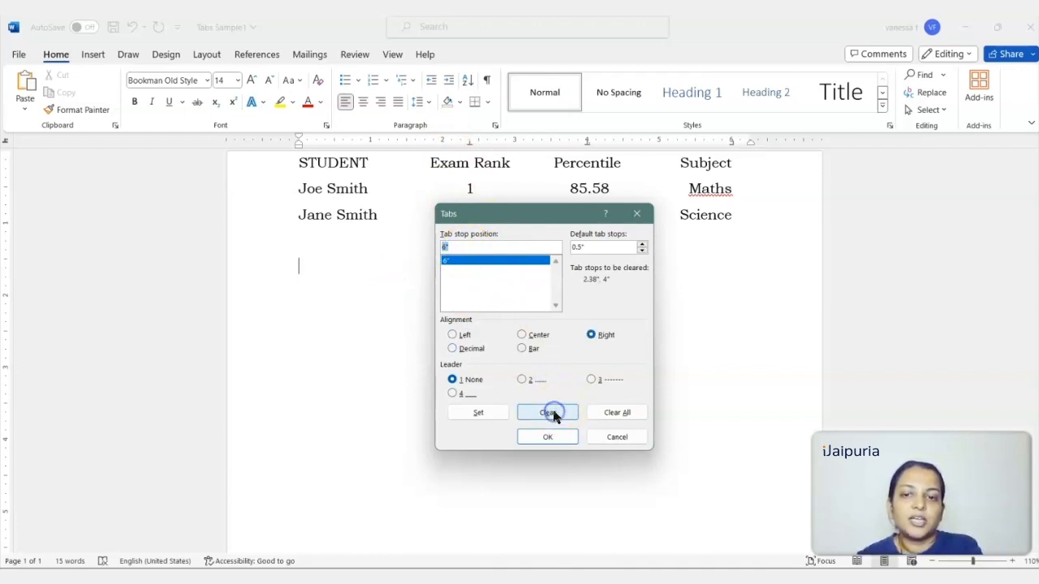
{"action": "left_click", "coordinate": [554, 415]}
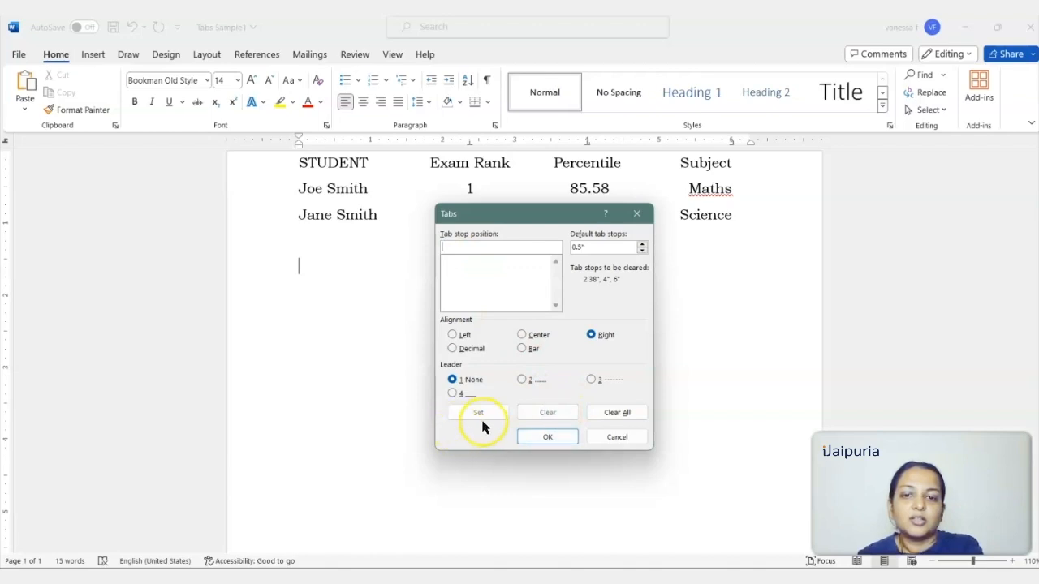
{"action": "left_click", "coordinate": [569, 439]}
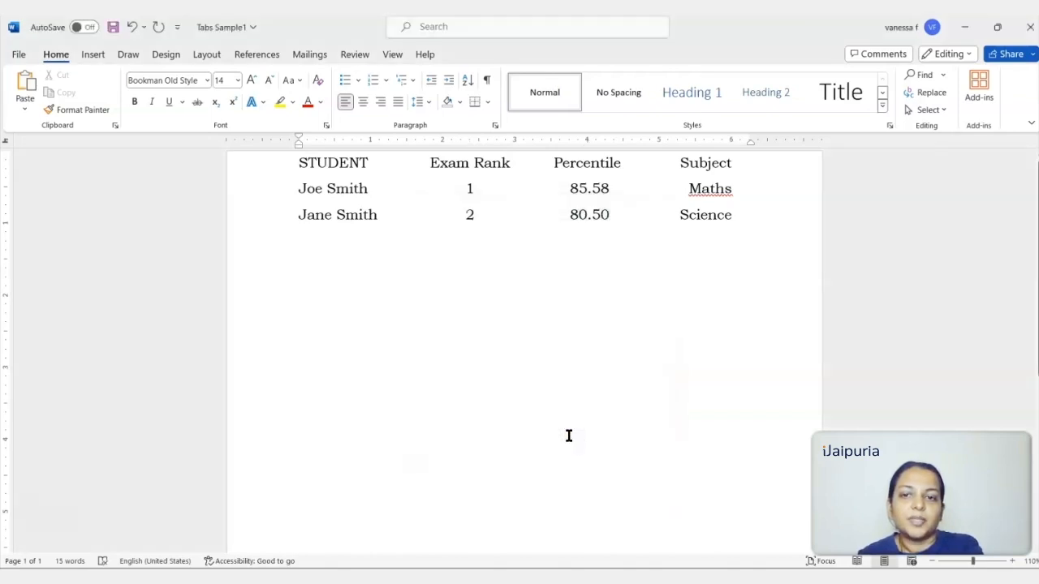
Compare the tab stops on the two blank lines below the student rows.
{"action": "left_click", "coordinate": [263, 266]}
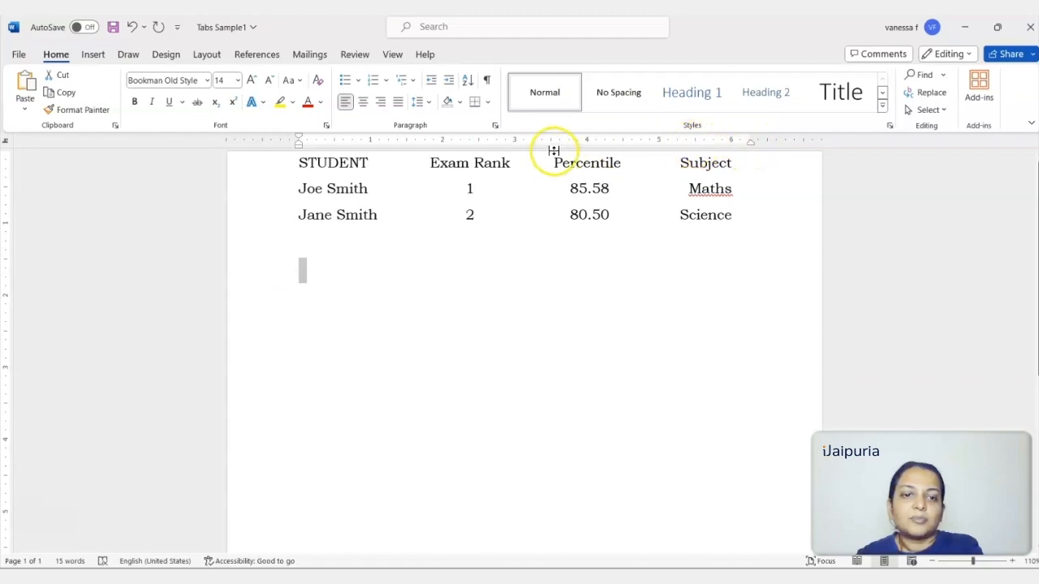
{"action": "left_click", "coordinate": [422, 243]}
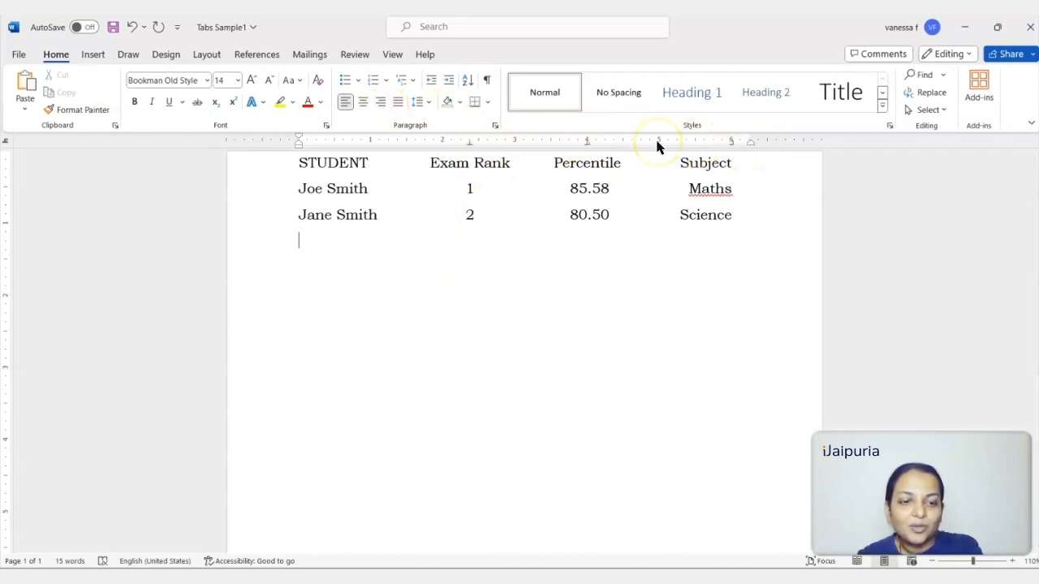
{"action": "left_click", "coordinate": [343, 292]}
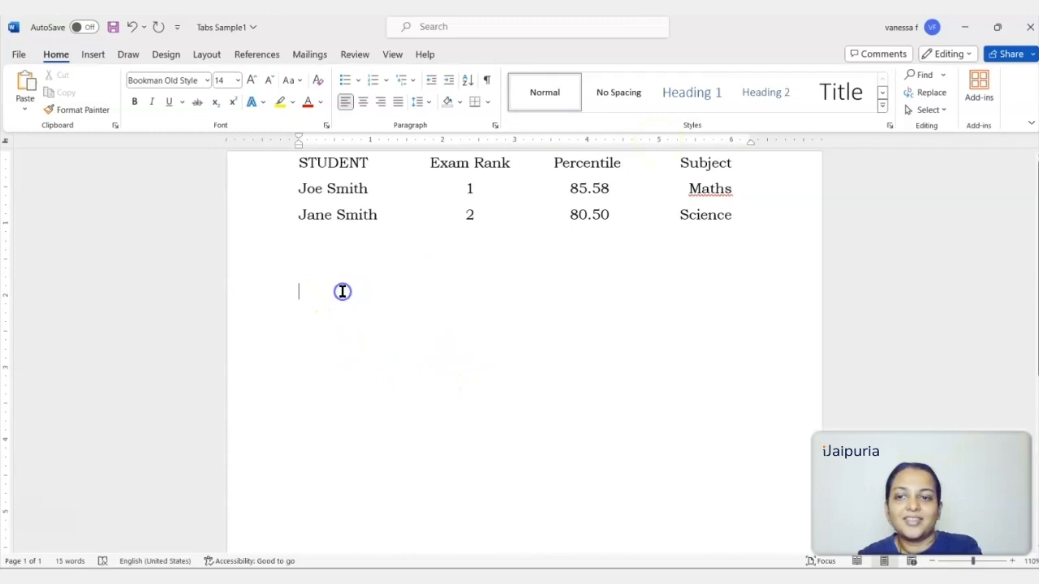
Add another blank line below the list and place a bar tab at 2.5 inches on it.
{"action": "left_click", "coordinate": [305, 268]}
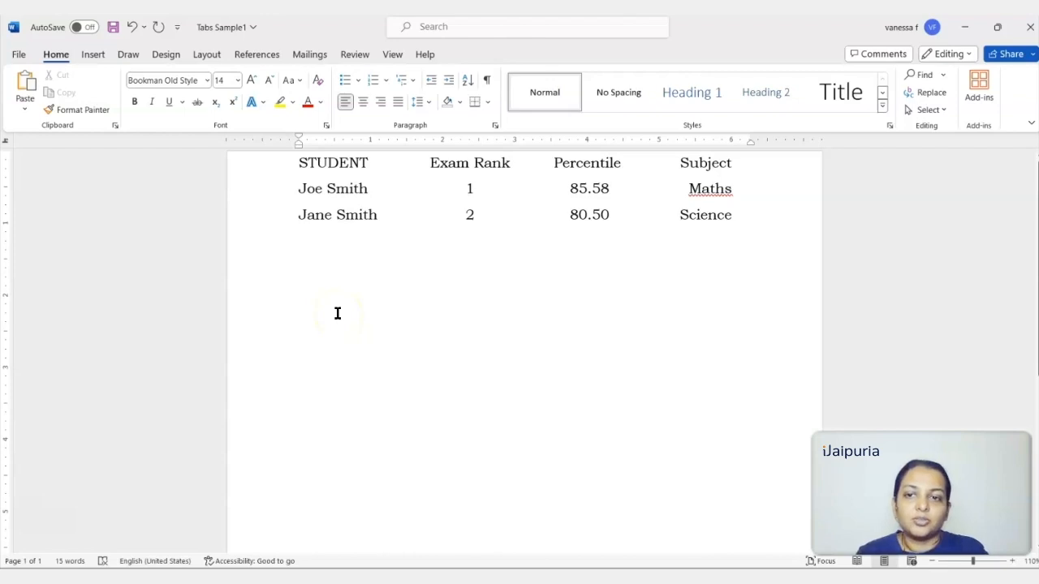
{"action": "key", "text": "Return"}
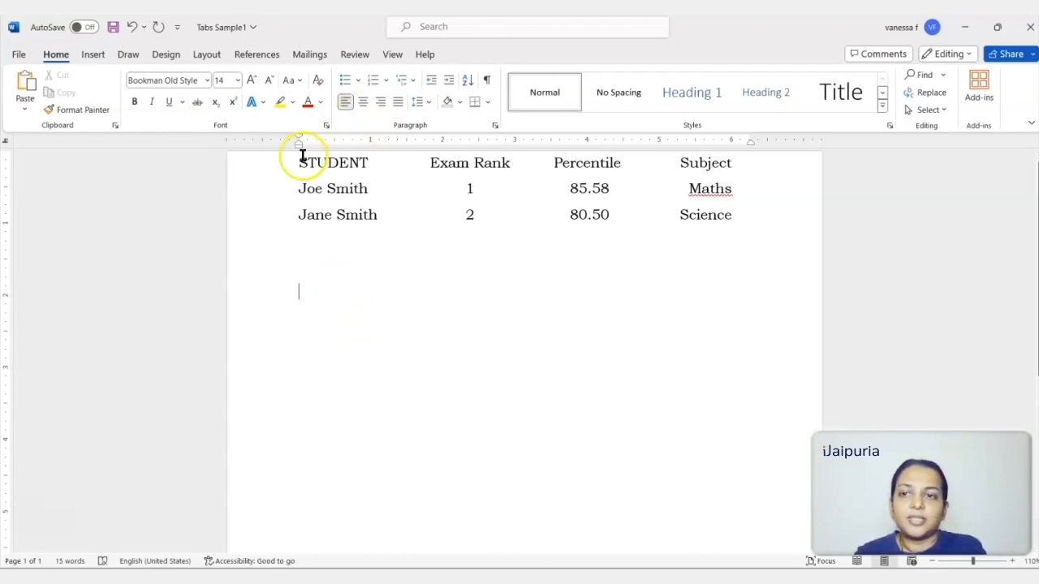
{"action": "left_click", "coordinate": [7, 144]}
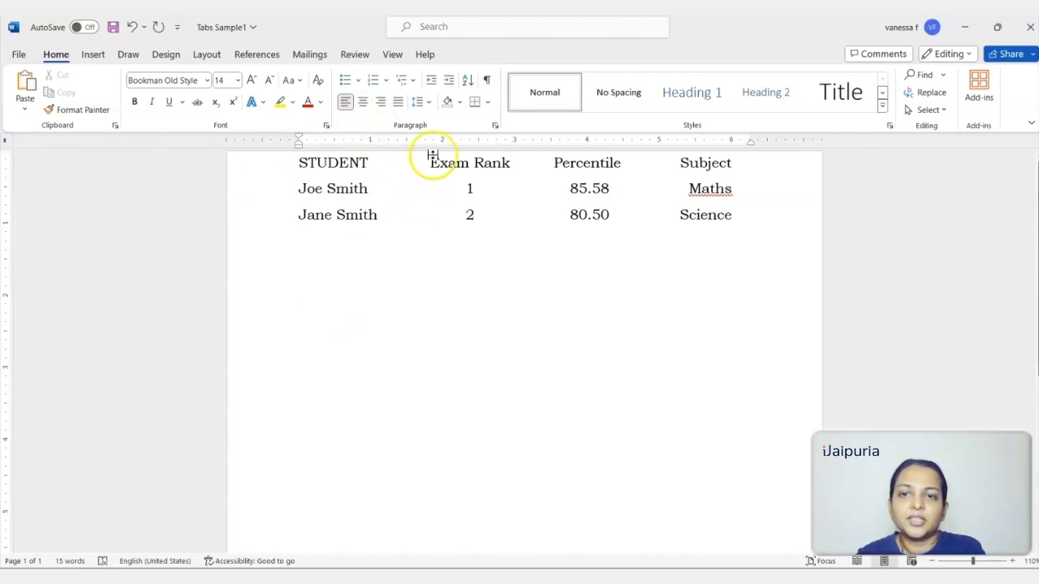
{"action": "left_click", "coordinate": [478, 143]}
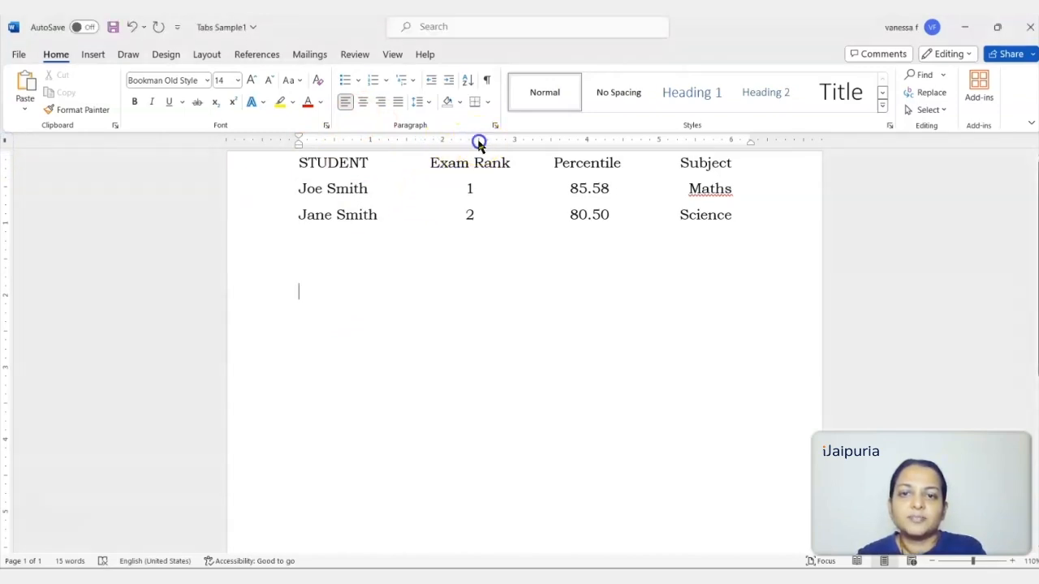
{"action": "left_click", "coordinate": [478, 143]}
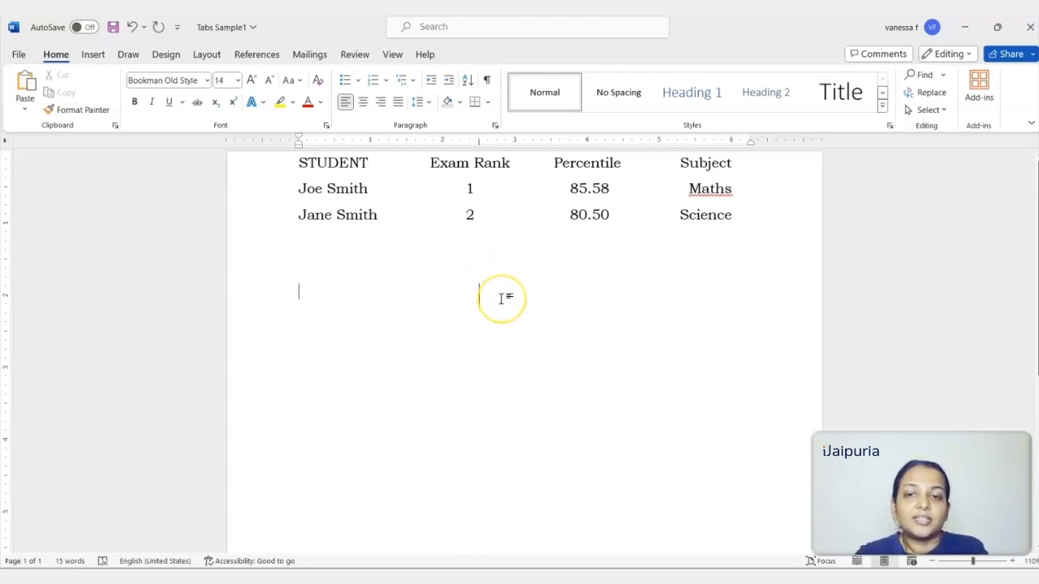
Enter the heading Season at the start of the line with the bar tab.
{"action": "scroll", "coordinate": [501, 298], "scroll_direction": "up", "scroll_amount": 1}
{"action": "scroll", "coordinate": [500, 299], "scroll_direction": "down", "scroll_amount": 2}
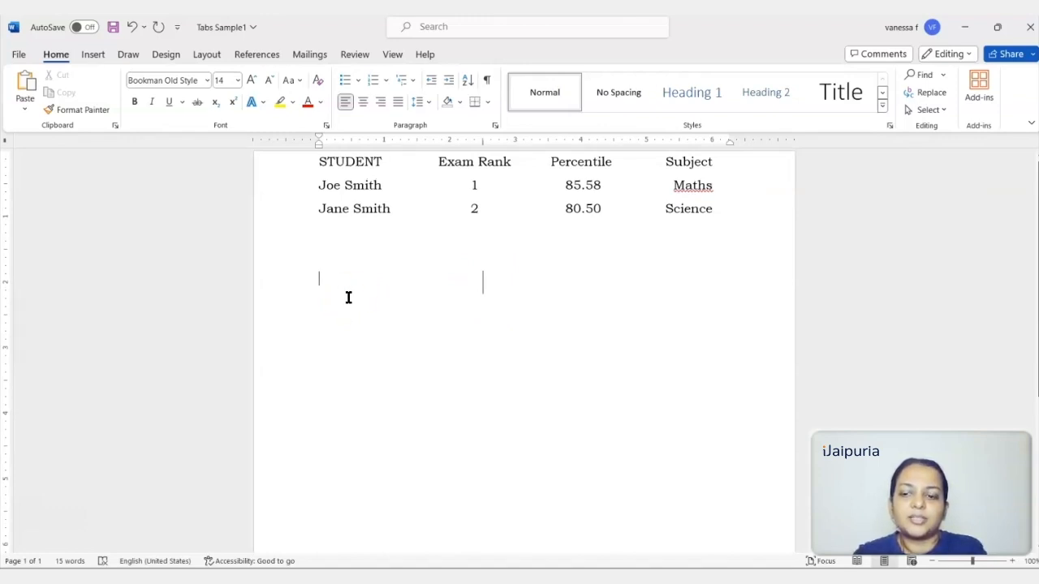
{"action": "type", "text": "Season"}
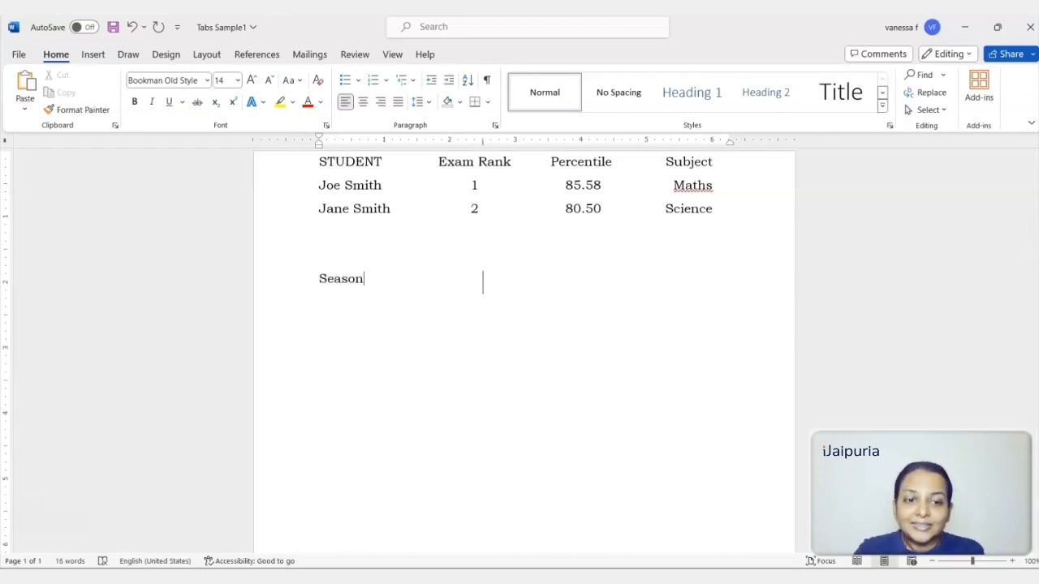
{"action": "key", "text": "Tab"}
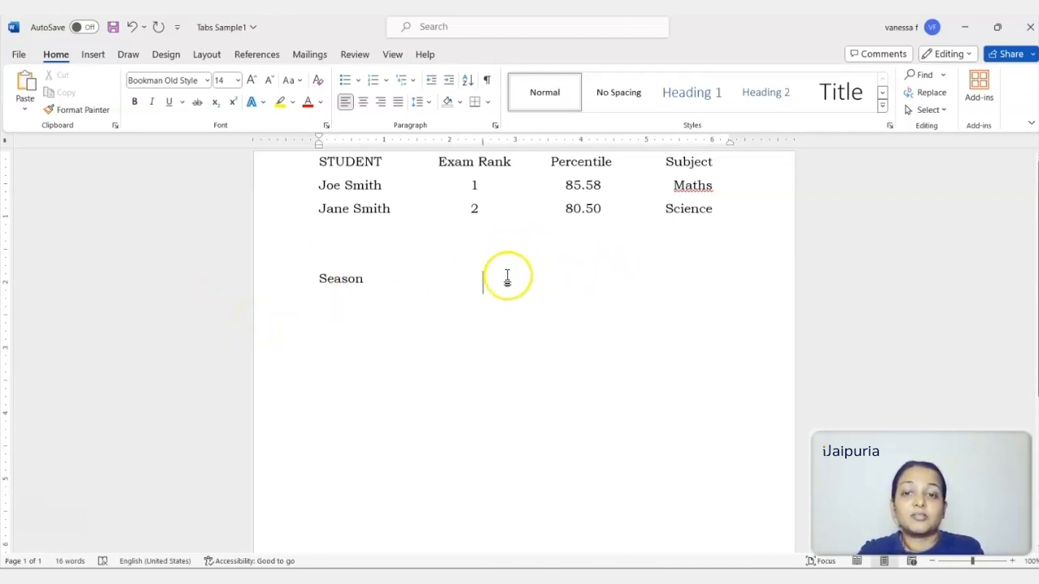
{"action": "key", "text": "Tab"}
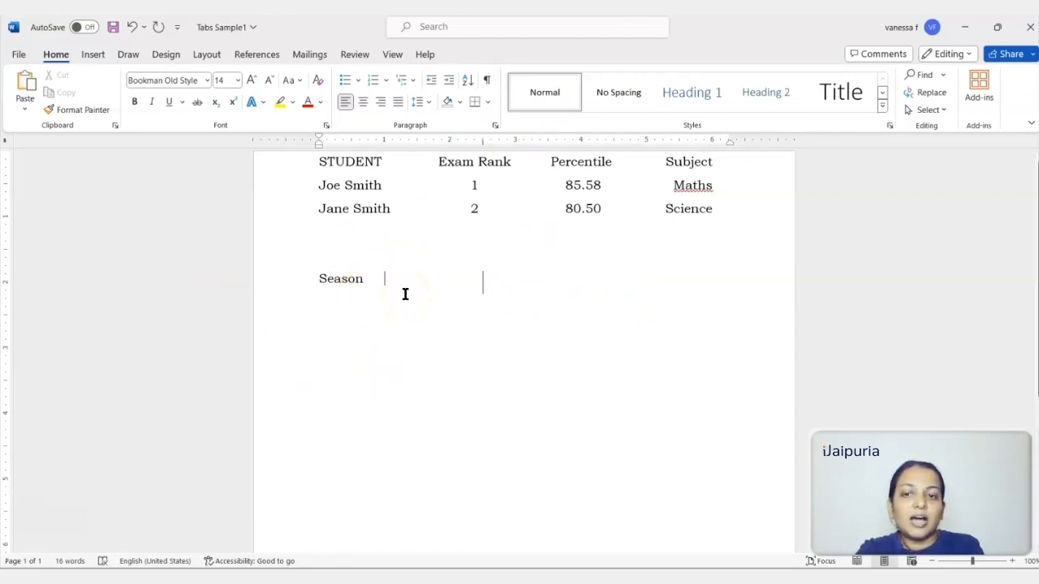
{"action": "key", "text": "BackSpace"}
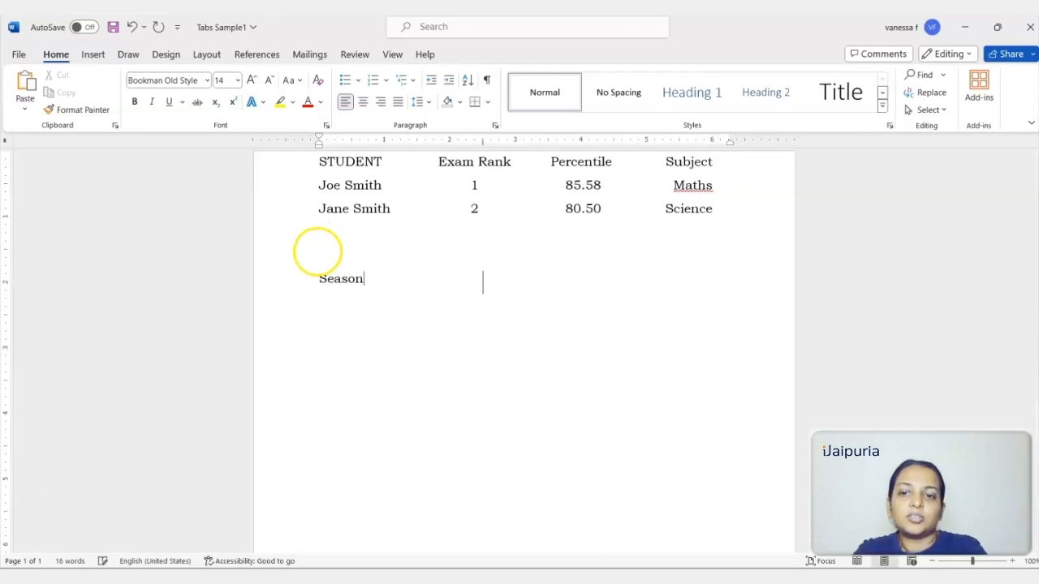
Set a left tab stop at 4 inches on the Season line.
{"action": "left_click", "coordinate": [6, 142]}
{"action": "left_click", "coordinate": [7, 141]}
{"action": "left_click", "coordinate": [6, 142]}
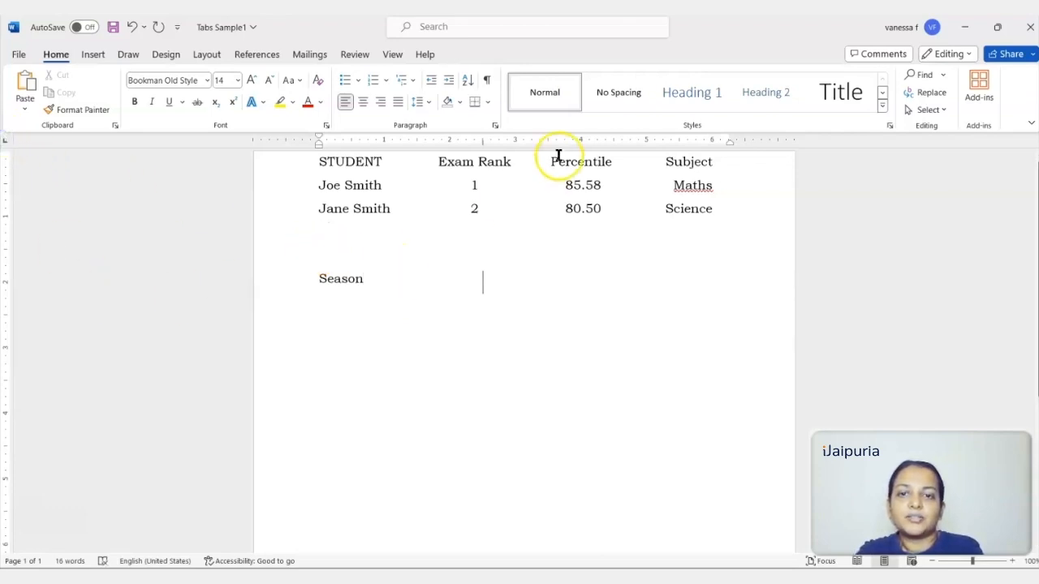
{"action": "left_click", "coordinate": [581, 141]}
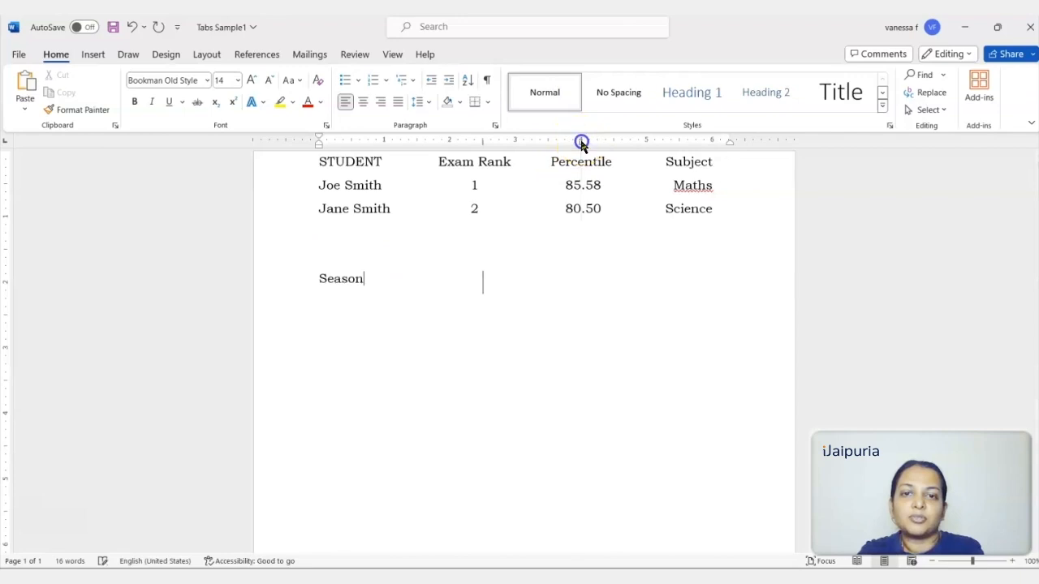
Enter the heading Clothes at the Season line's 4-inch tab stop and start a new line below it.
{"action": "key", "text": "Tab"}
{"action": "key", "text": "Tab"}
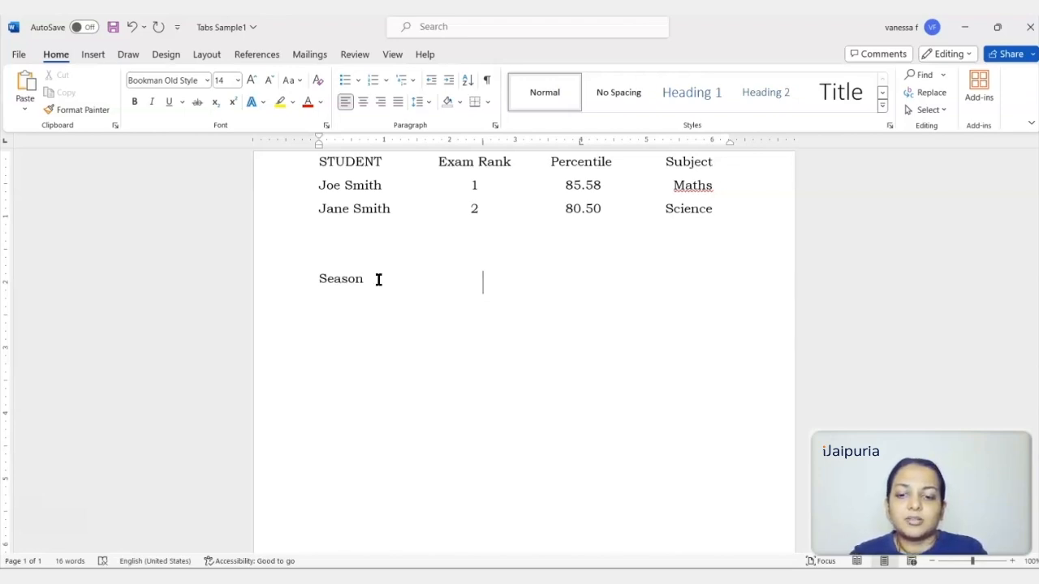
{"action": "type", "text": "Clot"}
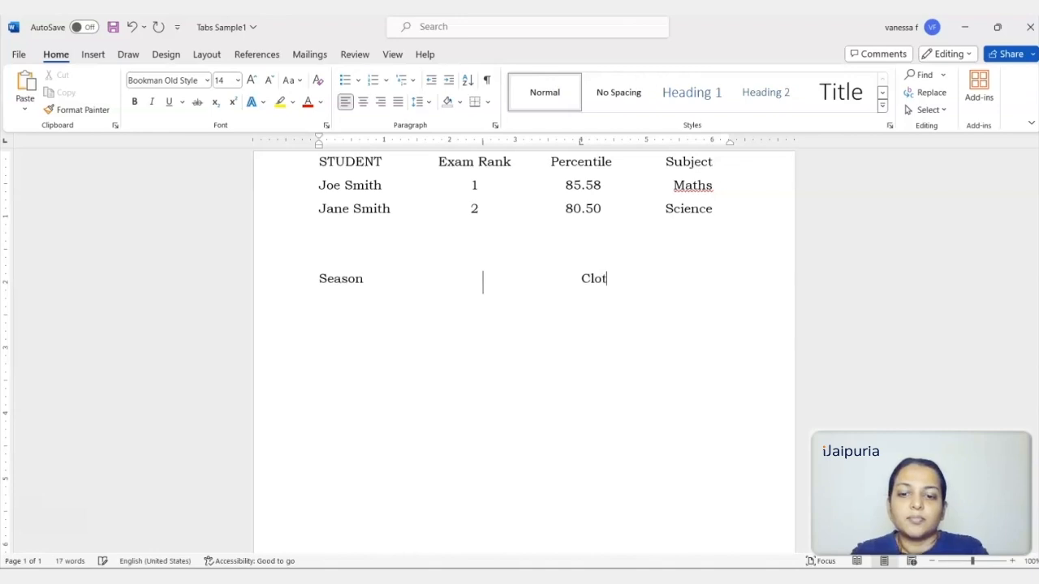
{"action": "type", "text": "hes "}
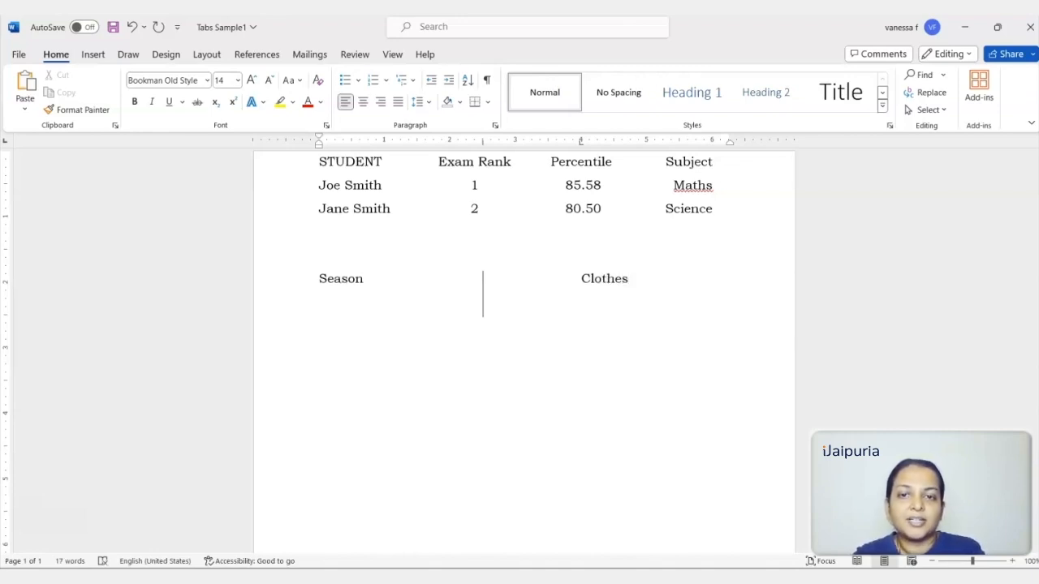
{"action": "type", "text": "Summ"}
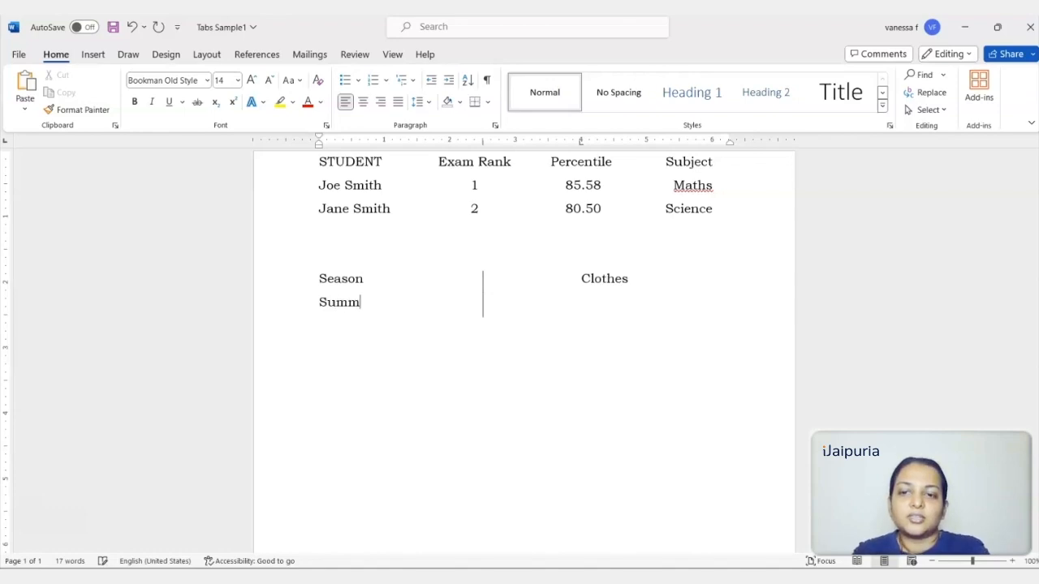
{"action": "type", "text": "er\tCotton"}
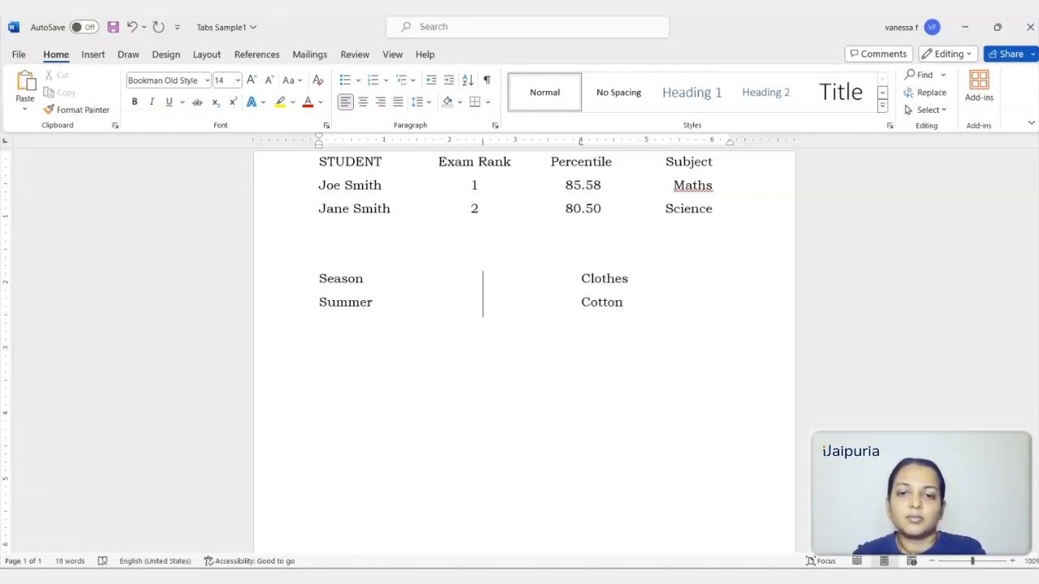
Add tabbed rows for Summer with Cotton and Winter with Sweater under the Season and Clothes headings.
{"action": "key", "text": "Return"}
{"action": "type", "text": "W"}
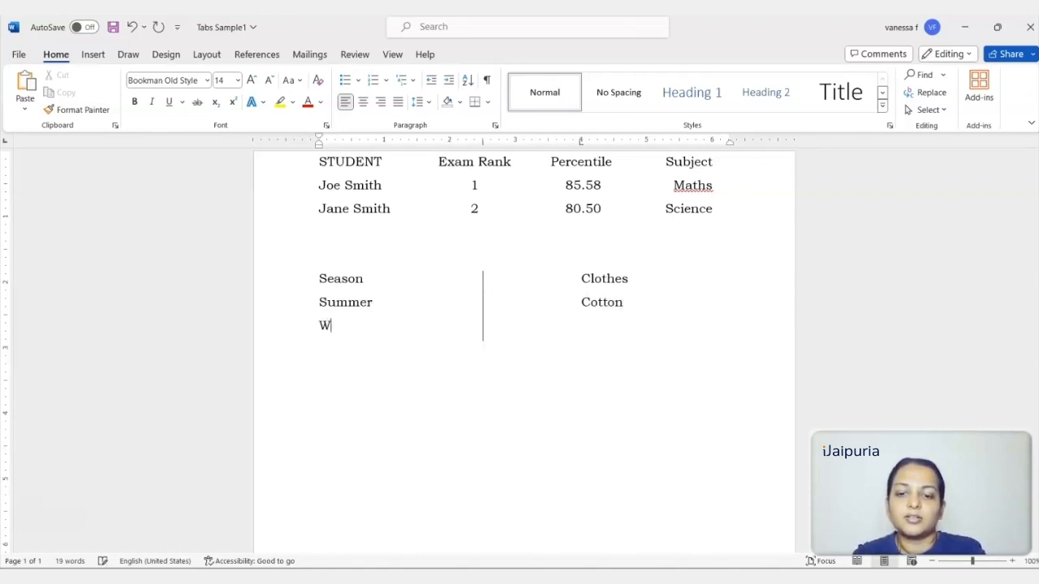
{"action": "type", "text": "inter\tSweat"}
{"action": "type", "text": "er"}
{"action": "key", "text": "Return"}
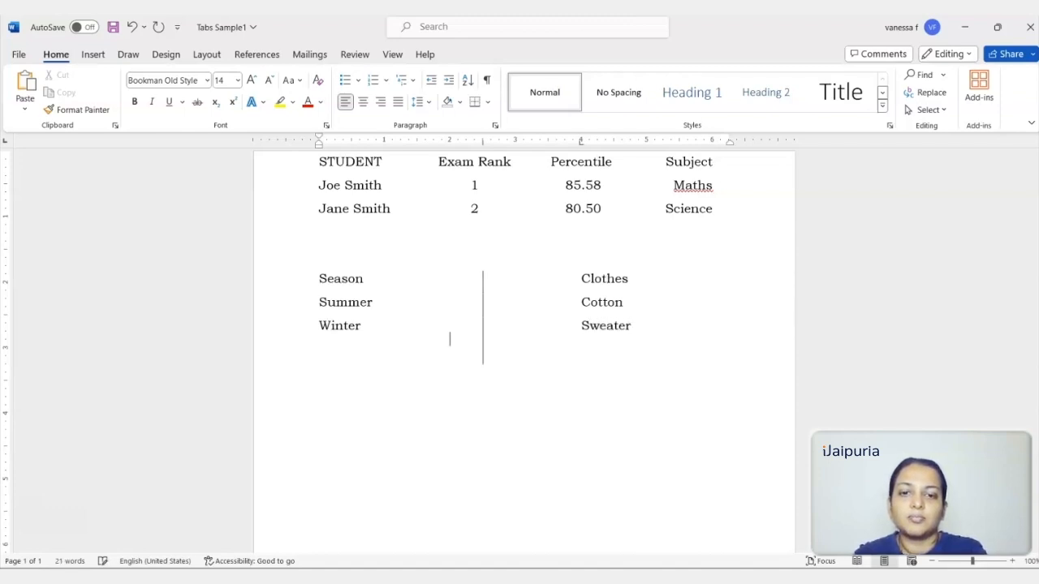
Add a third tabbed row with Rainy under Season and Raincoat under Clothes.
{"action": "type", "text": "Rainy"}
{"action": "key", "text": "Tab"}
{"action": "type", "text": "Raincoat"}
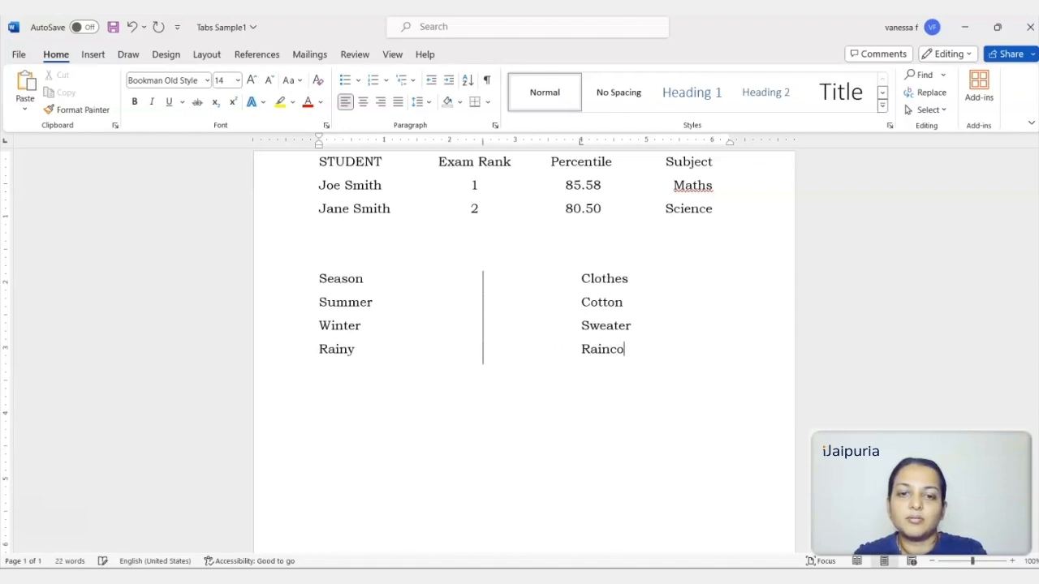